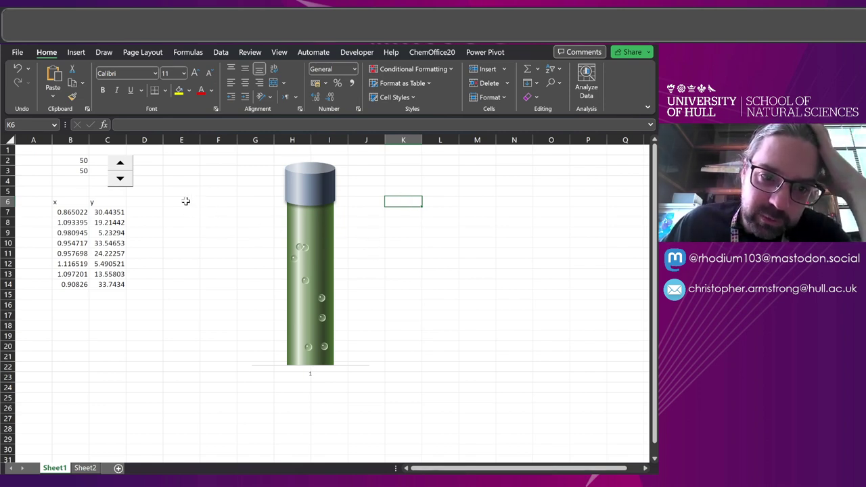
# Lower B2 from 50 to 19 with the spin button so the tube's liquid level drops.
pyautogui.click(121, 179)
pyautogui.click(122, 179)
pyautogui.click(122, 180)
pyautogui.click(121, 180)
pyautogui.click(122, 180)
pyautogui.click(122, 180)
pyautogui.click(122, 180)
pyautogui.click(122, 180)
pyautogui.click(124, 186)
pyautogui.click(124, 185)
pyautogui.click(123, 185)
pyautogui.click(124, 186)
pyautogui.click(124, 186)
pyautogui.click(124, 186)
pyautogui.click(124, 186)
pyautogui.click(124, 185)
pyautogui.click(124, 185)
pyautogui.click(124, 185)
pyautogui.click(124, 185)
pyautogui.click(124, 185)
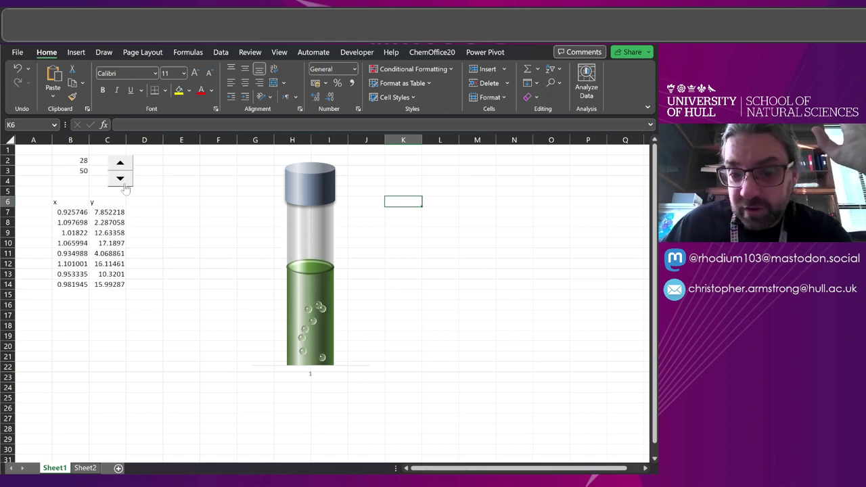
pyautogui.click(124, 186)
pyautogui.click(123, 185)
pyautogui.click(123, 186)
pyautogui.click(124, 185)
pyautogui.click(124, 186)
pyautogui.click(124, 185)
pyautogui.click(124, 185)
pyautogui.click(124, 186)
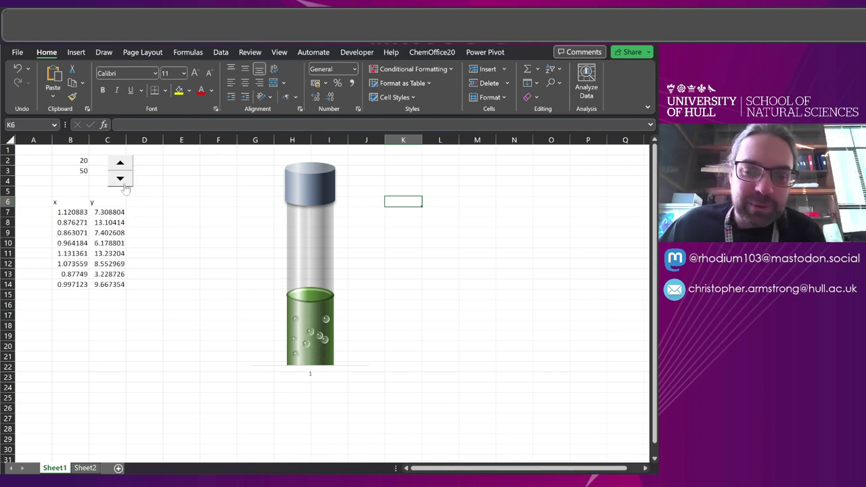
pyautogui.click(120, 179)
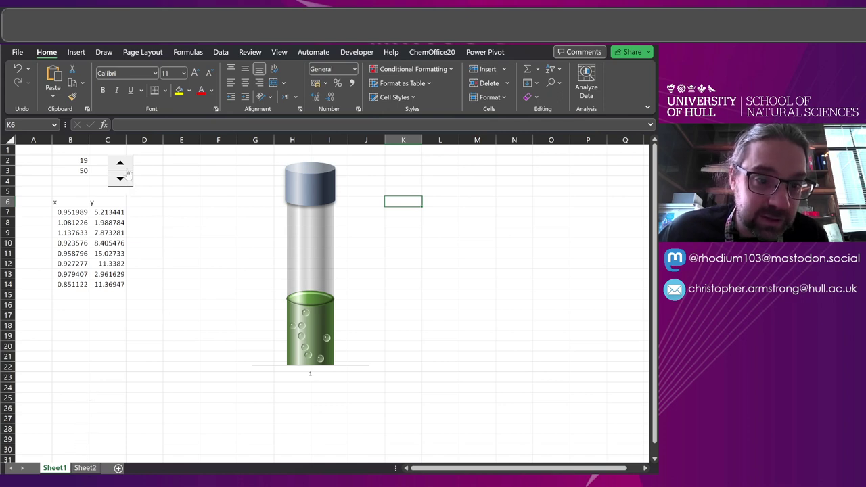
pyautogui.click(120, 163)
pyautogui.click(121, 163)
# On Sheet2, enter 25 in B2 and 50 in B3.
pyautogui.click(86, 468)
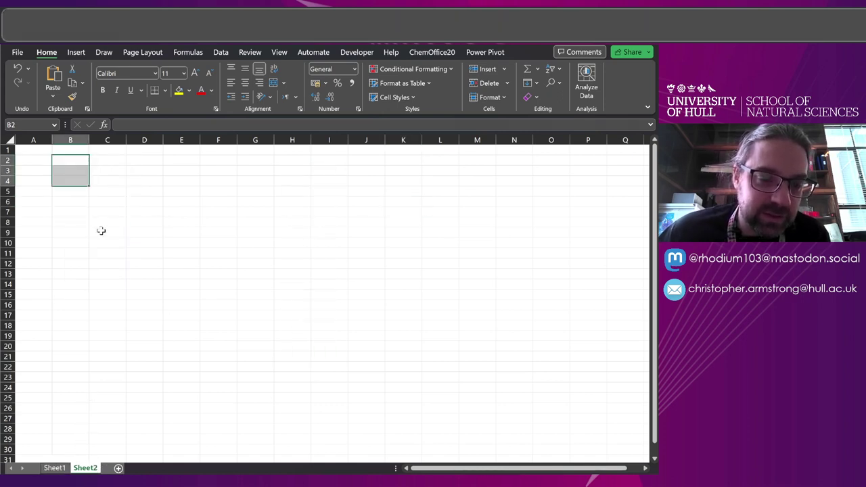
pyautogui.click(72, 161)
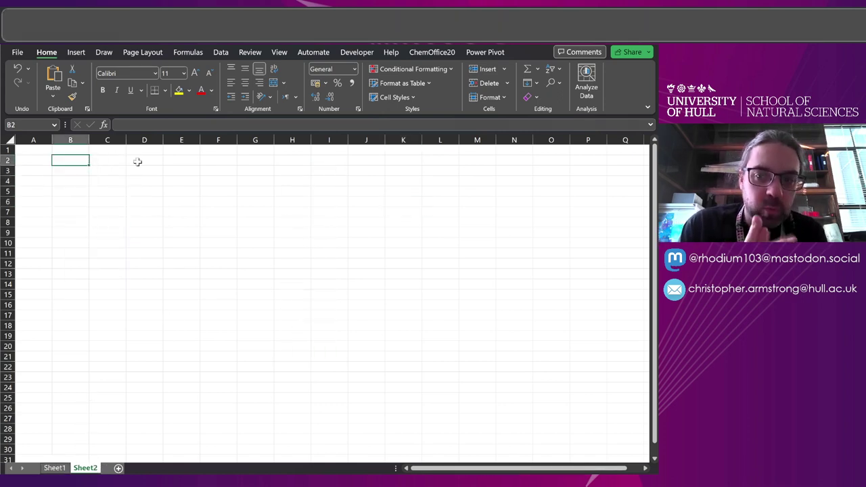
pyautogui.write('25')
pyautogui.press('Return')
pyautogui.write('50')
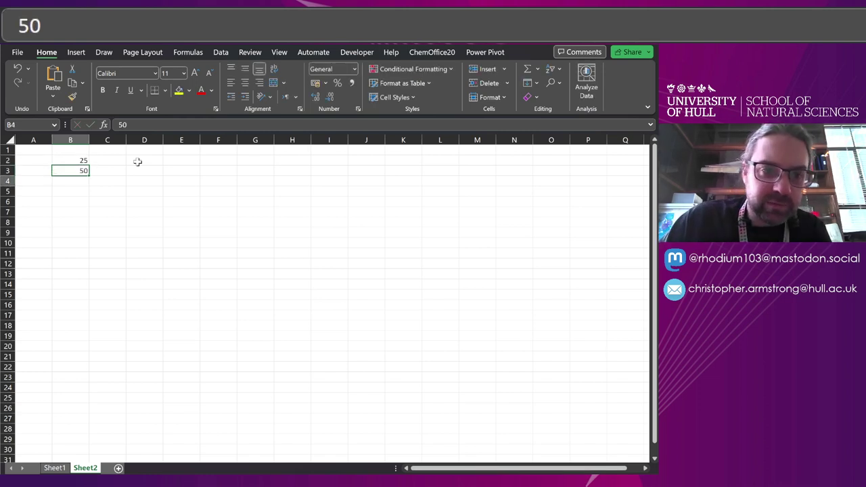
pyautogui.press('Return')
# Insert a clustered column chart from B2:B3.
pyautogui.keyDown('ctrl'); pyautogui.scroll(3, 89, 178); pyautogui.keyUp('ctrl')
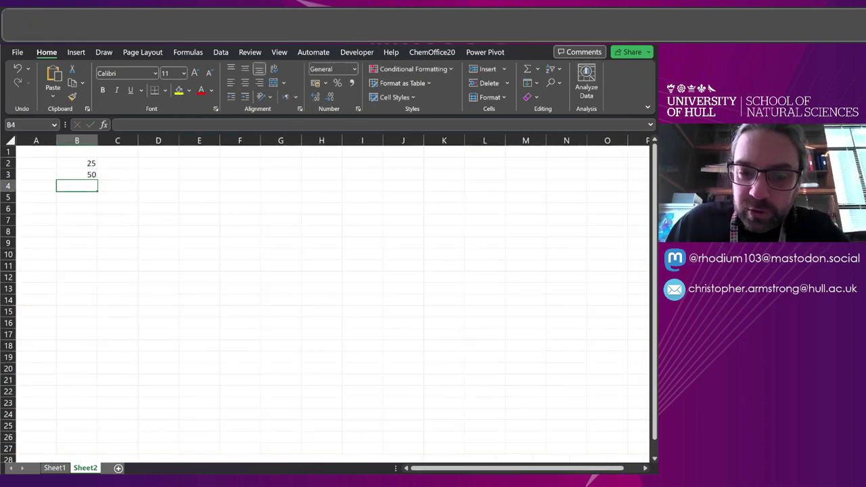
pyautogui.click(92, 169)
pyautogui.click(105, 180)
pyautogui.click(107, 167)
pyautogui.moveTo(107, 168); pyautogui.dragTo(107, 181)
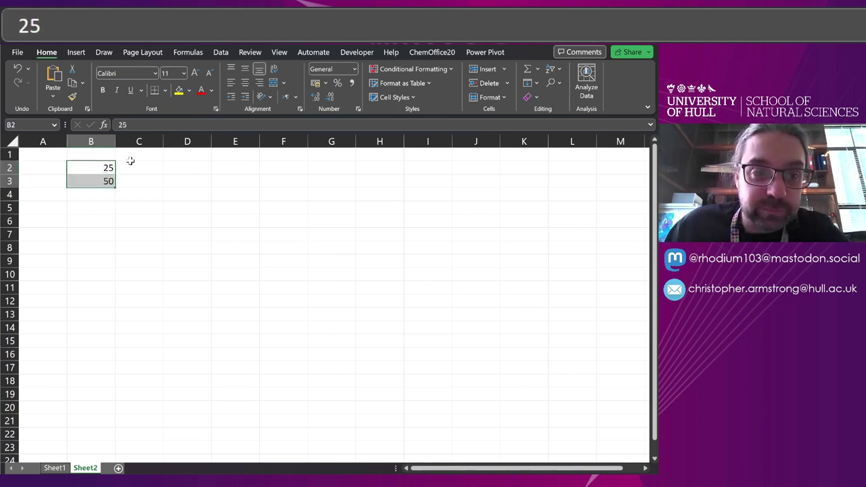
pyautogui.click(77, 54)
pyautogui.click(258, 71)
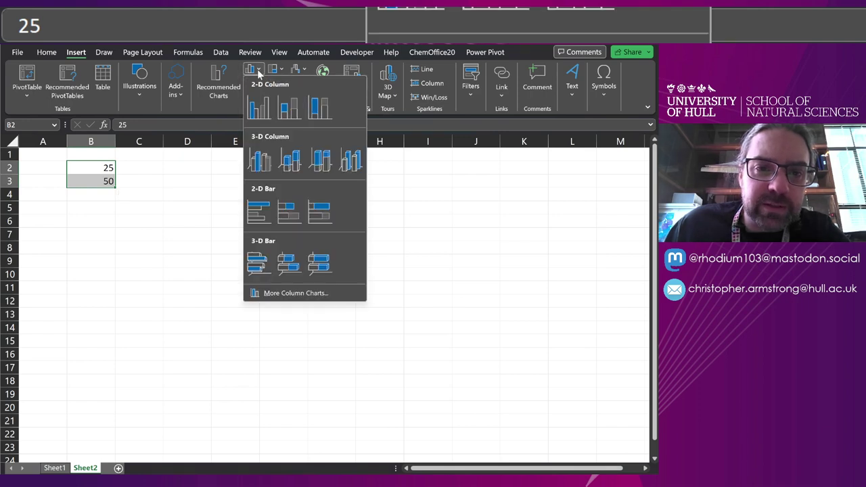
pyautogui.click(258, 107)
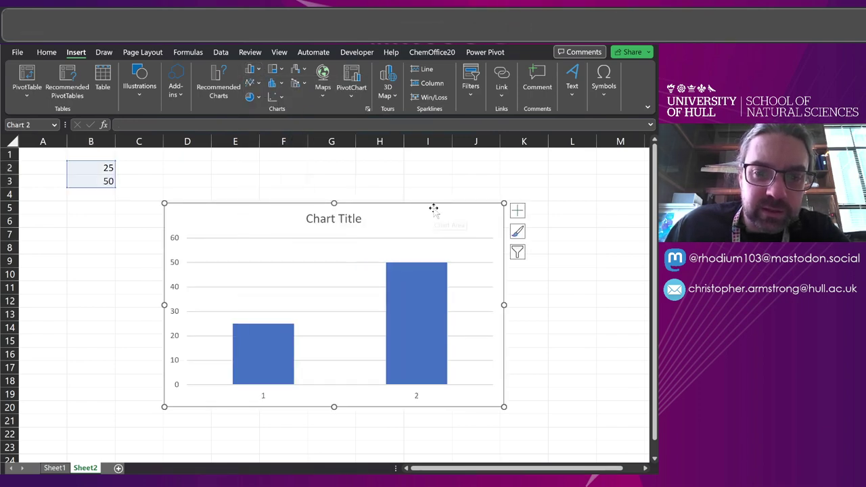
# Delete the chart title, switch rows and columns, and remove the gridlines.
pyautogui.moveTo(435, 207); pyautogui.dragTo(342, 214)
pyautogui.click(240, 227)
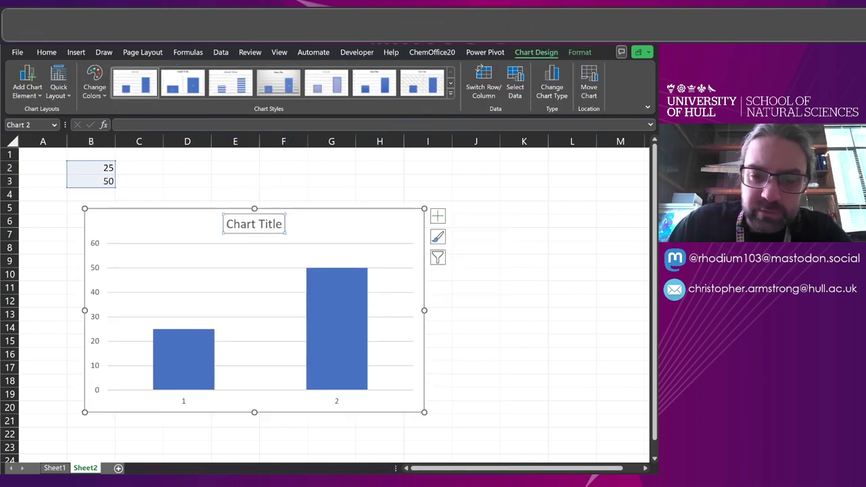
pyautogui.press('Delete')
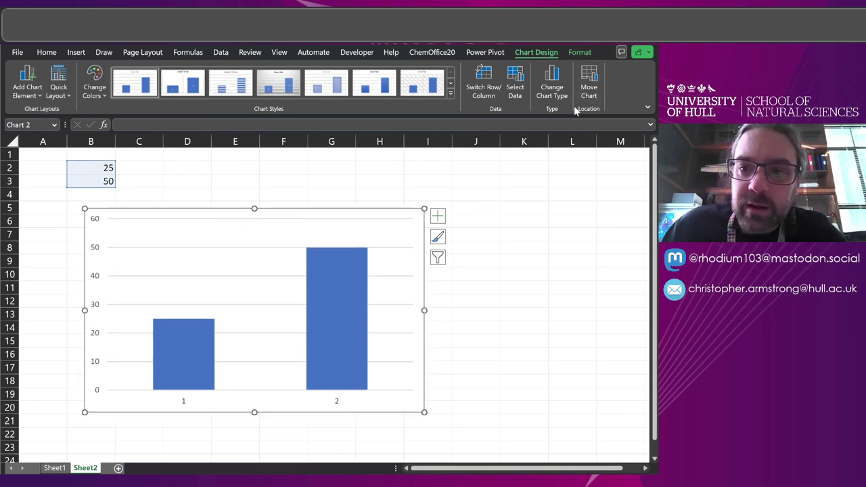
pyautogui.click(495, 101)
pyautogui.moveTo(342, 211); pyautogui.dragTo(423, 175)
pyautogui.click(454, 228)
pyautogui.press('Delete')
# Make it a combo chart with Series2 as a stacked column on the secondary axis, then narrow it.
pyautogui.rightClick(462, 228)
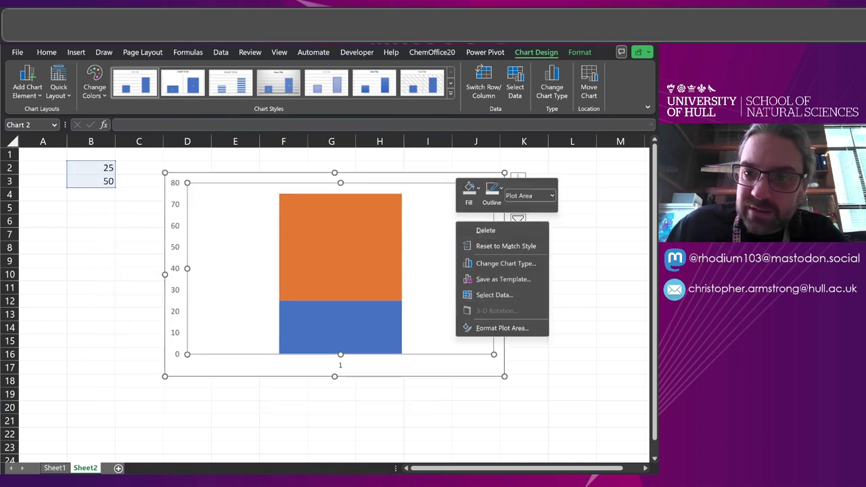
pyautogui.press('Escape')
pyautogui.click(558, 79)
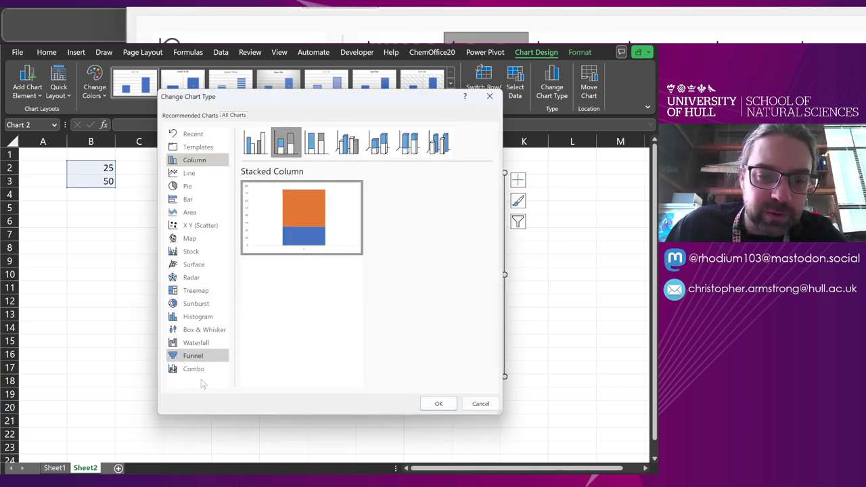
pyautogui.click(201, 372)
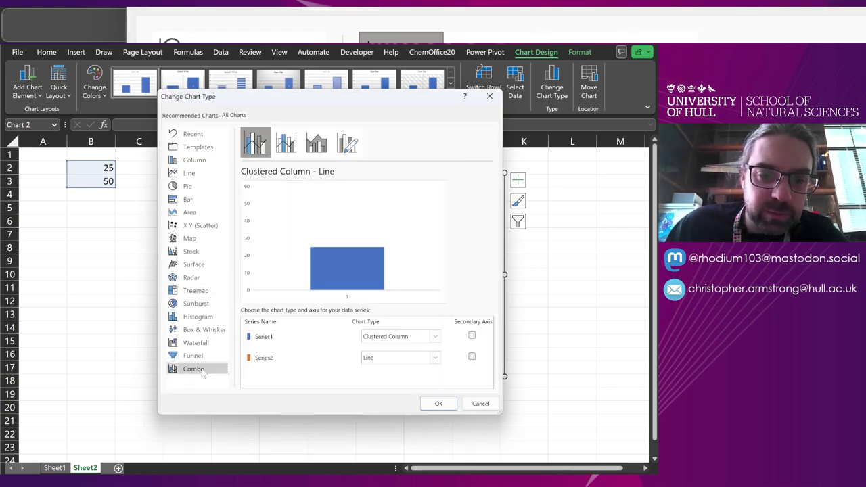
pyautogui.click(421, 360)
pyautogui.click(408, 145)
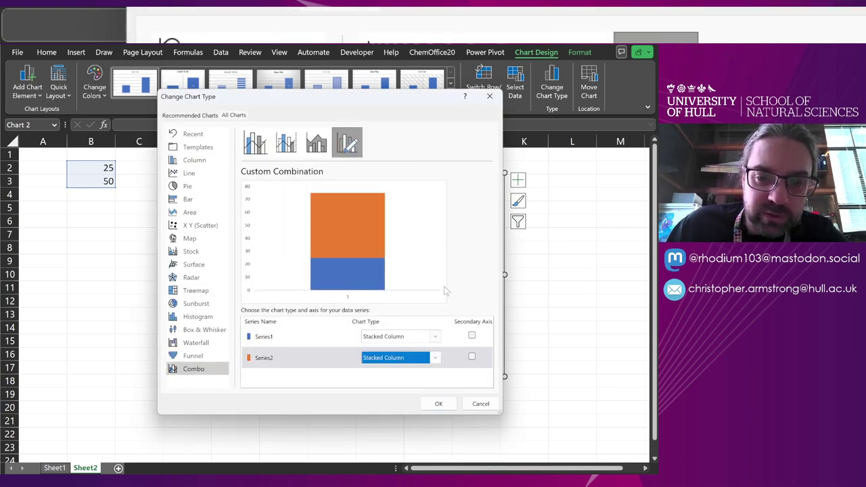
pyautogui.click(471, 358)
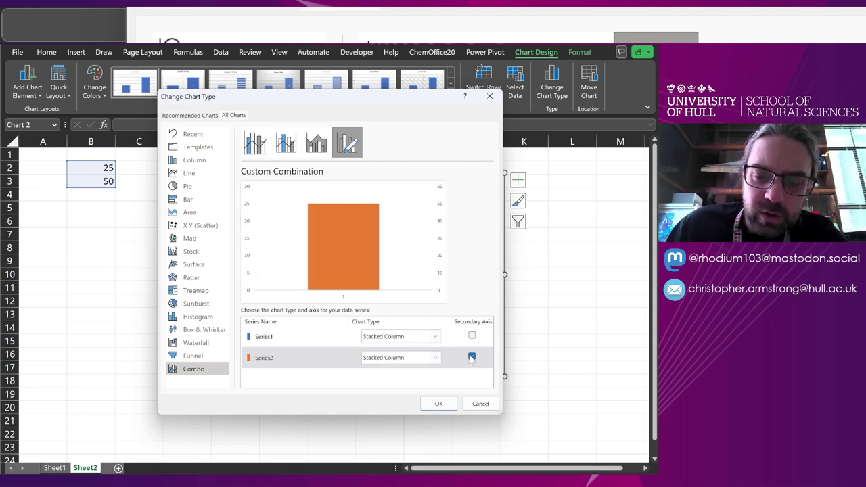
pyautogui.click(440, 404)
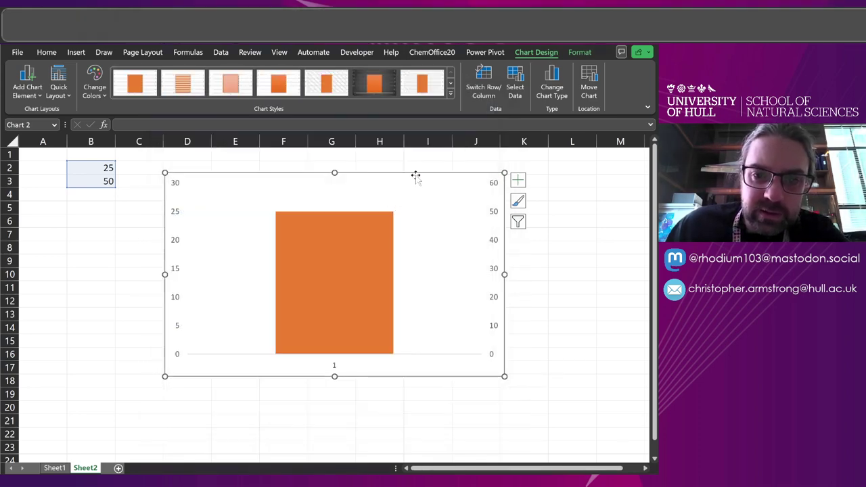
pyautogui.click(451, 178)
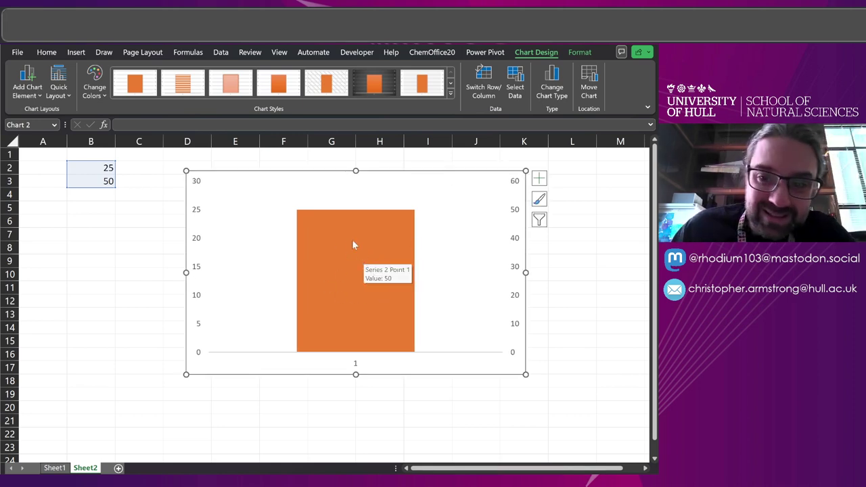
pyautogui.moveTo(526, 272); pyautogui.dragTo(447, 272)
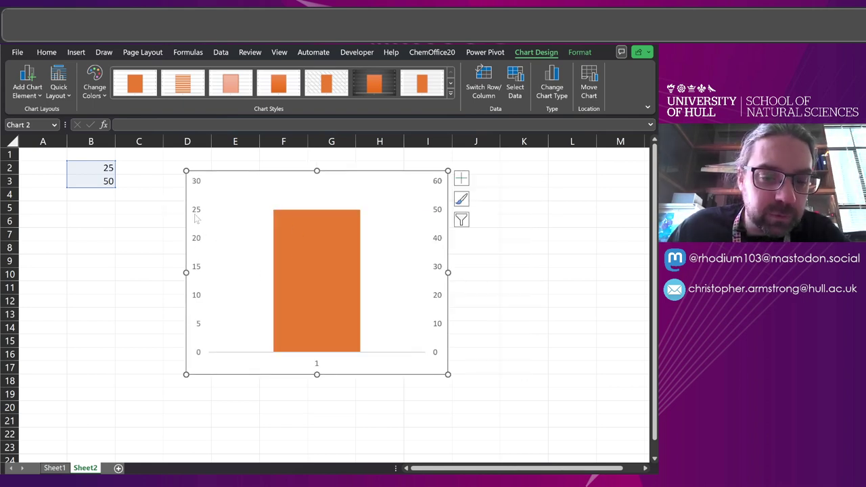
# Set the maximum of both the left and right vertical axes to 50.
pyautogui.doubleClick(197, 219)
pyautogui.moveTo(613, 250); pyautogui.dragTo(516, 244)
pyautogui.write('50')
pyautogui.press('Return')
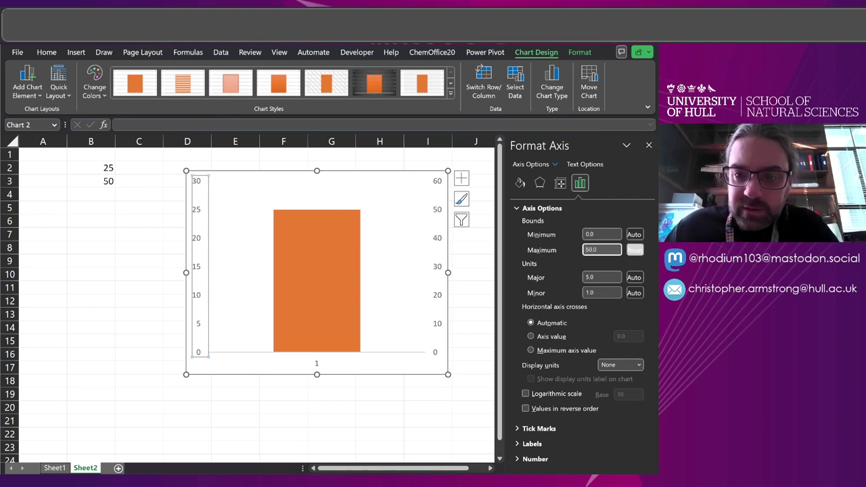
pyautogui.click(438, 245)
pyautogui.moveTo(612, 249); pyautogui.dragTo(557, 241)
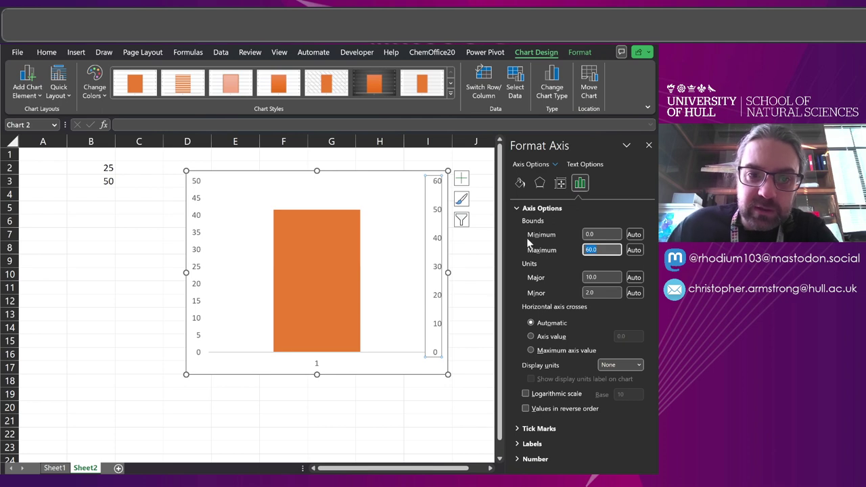
pyautogui.write('50')
pyautogui.press('Return')
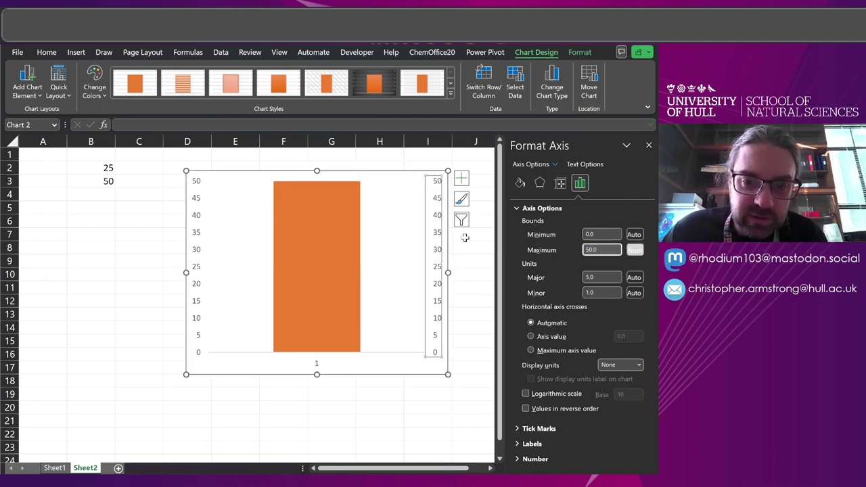
# Narrow the chart slightly and delete both vertical axes.
pyautogui.moveTo(448, 272); pyautogui.dragTo(422, 272)
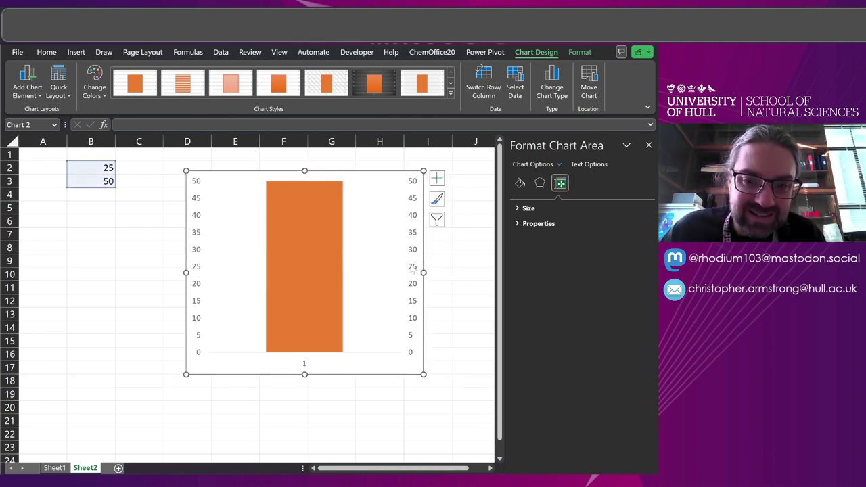
pyautogui.click(398, 269)
pyautogui.press('Delete')
pyautogui.click(197, 255)
pyautogui.press('Delete')
# Give the orange column a gradient fill and move the bright middle stop to 0%.
pyautogui.click(283, 251)
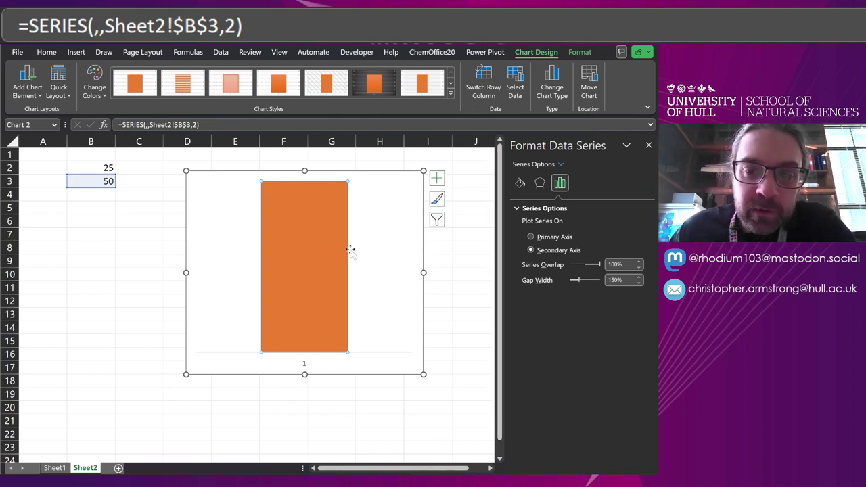
pyautogui.click(520, 183)
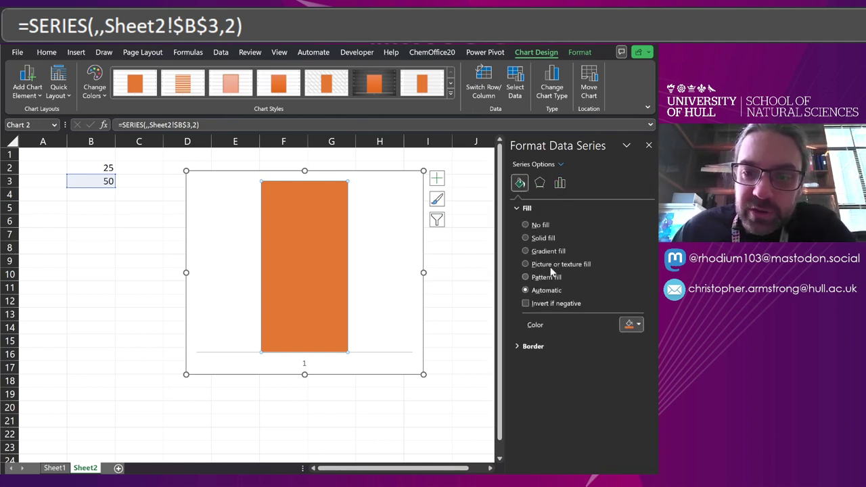
pyautogui.click(539, 238)
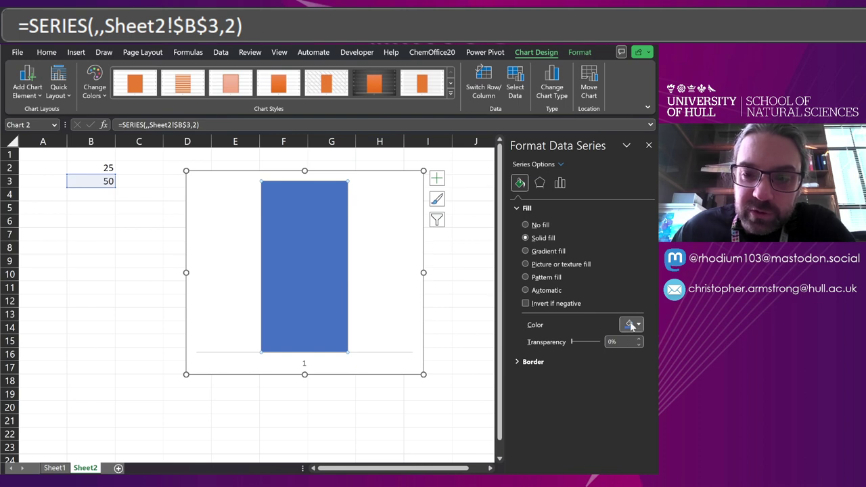
pyautogui.click(545, 252)
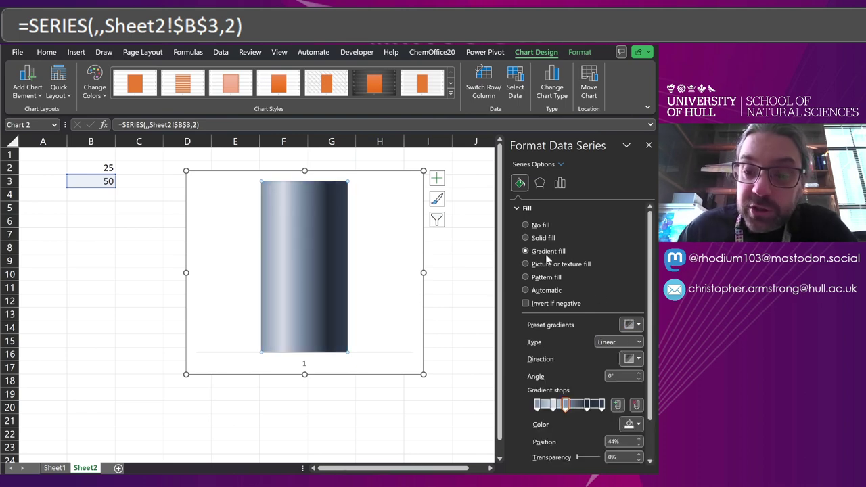
pyautogui.scroll(-2, 574, 365)
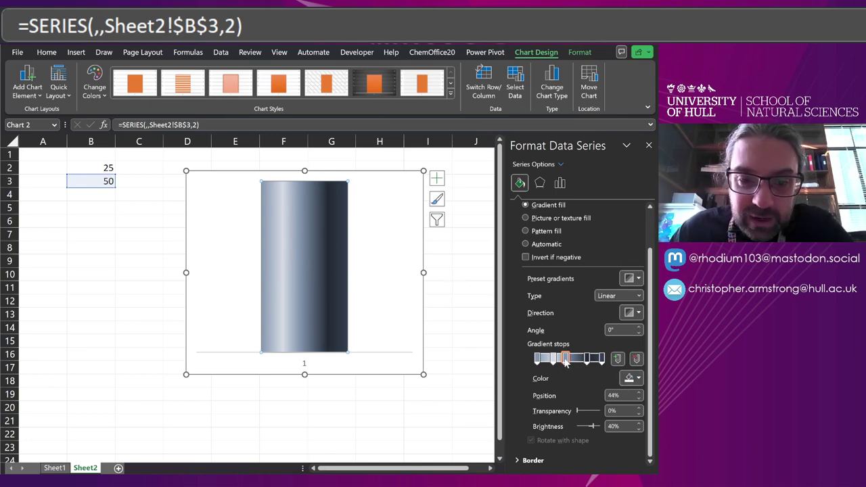
pyautogui.moveTo(566, 359); pyautogui.dragTo(579, 387)
# Set the 100% gradient stop to a dark slate-blue shade.
pyautogui.click(601, 360)
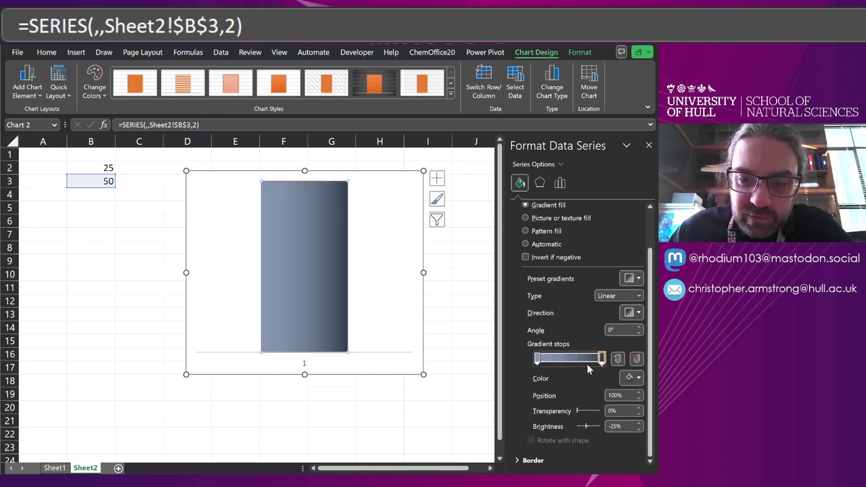
pyautogui.click(628, 378)
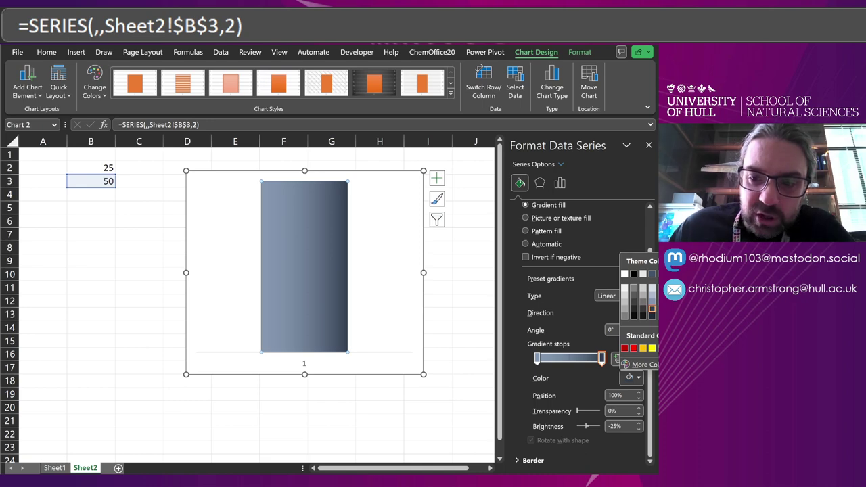
pyautogui.click(652, 317)
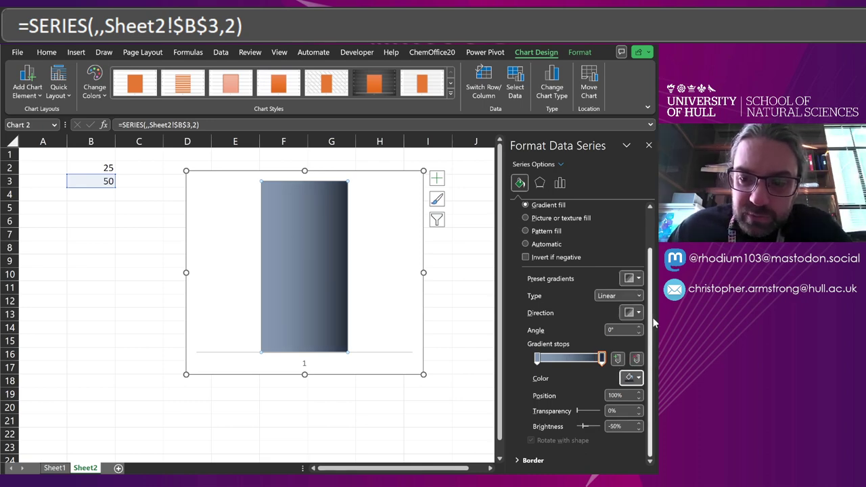
pyautogui.click(538, 359)
pyautogui.click(630, 379)
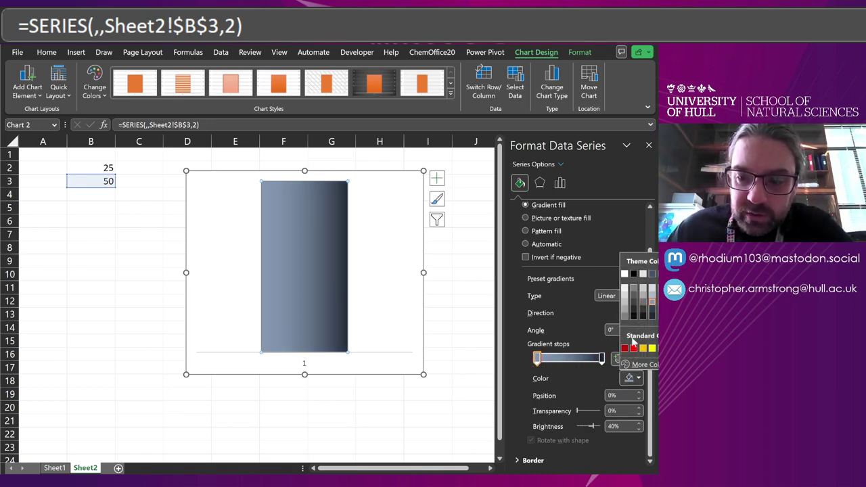
# Darken the 0% gradient stop and add a middle stop in a plain theme colour.
pyautogui.click(653, 311)
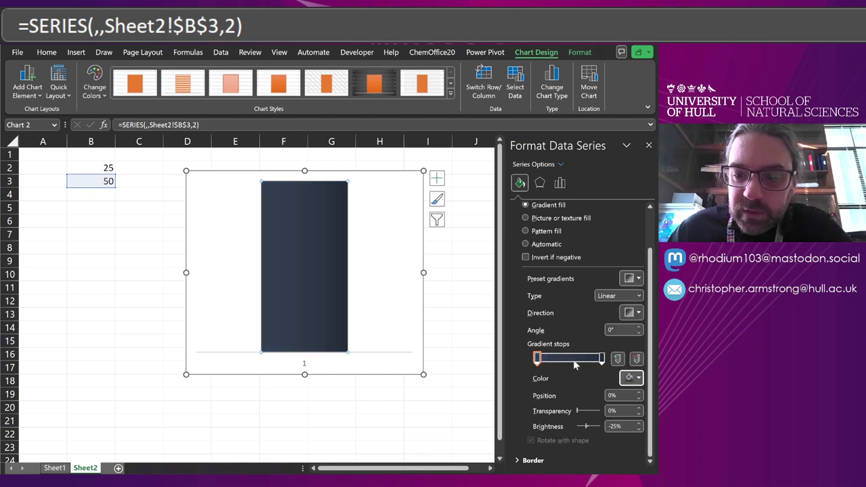
pyautogui.moveTo(585, 360); pyautogui.dragTo(571, 362)
pyautogui.click(629, 377)
pyautogui.click(653, 311)
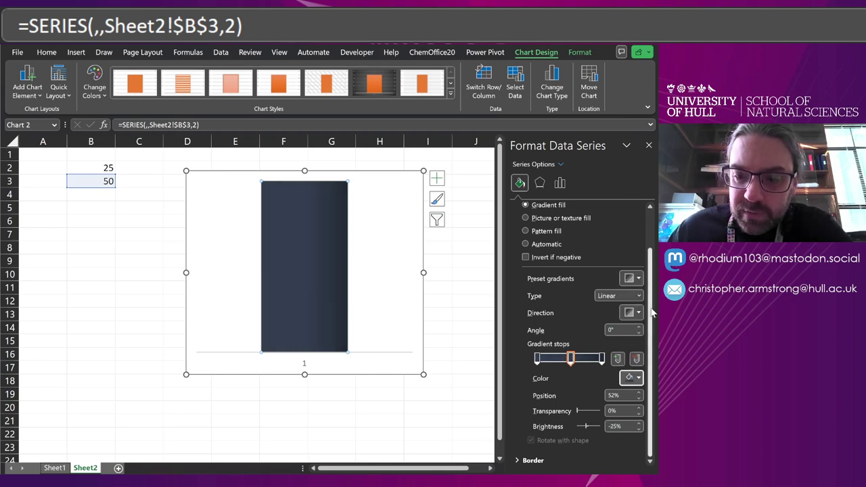
pyautogui.click(630, 378)
pyautogui.click(653, 274)
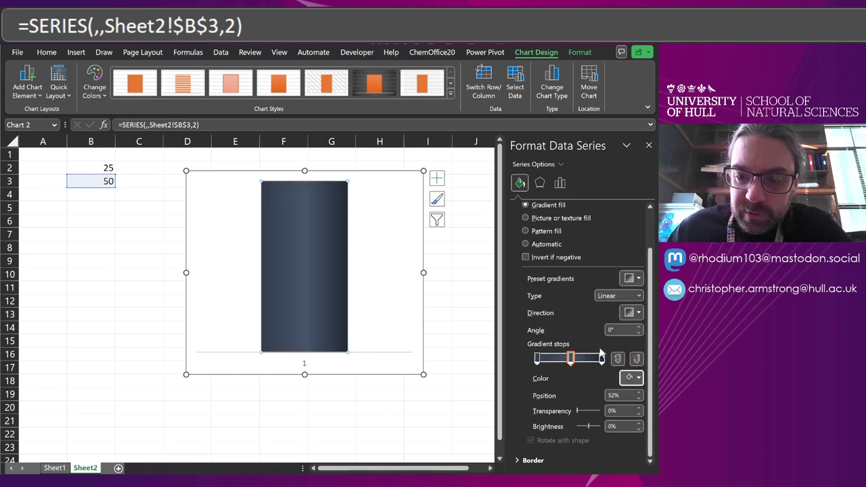
# Add a black gradient stop at 85% and make the 19% stop a white highlight.
pyautogui.click(592, 359)
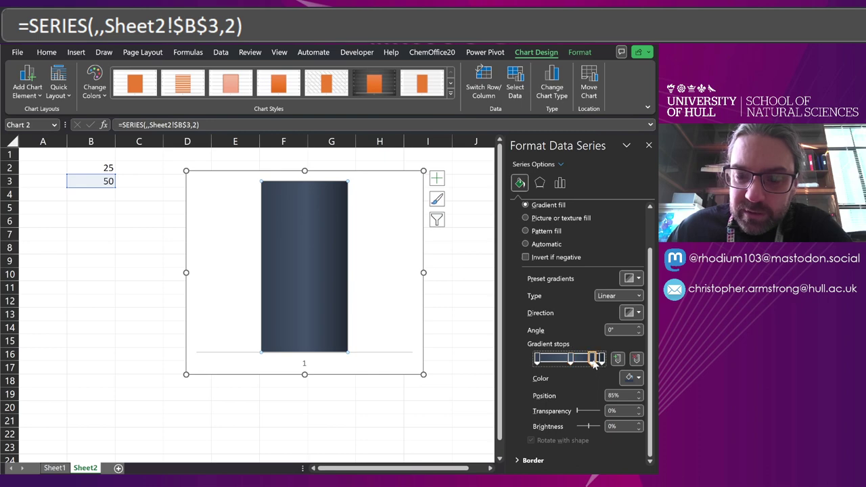
pyautogui.click(637, 379)
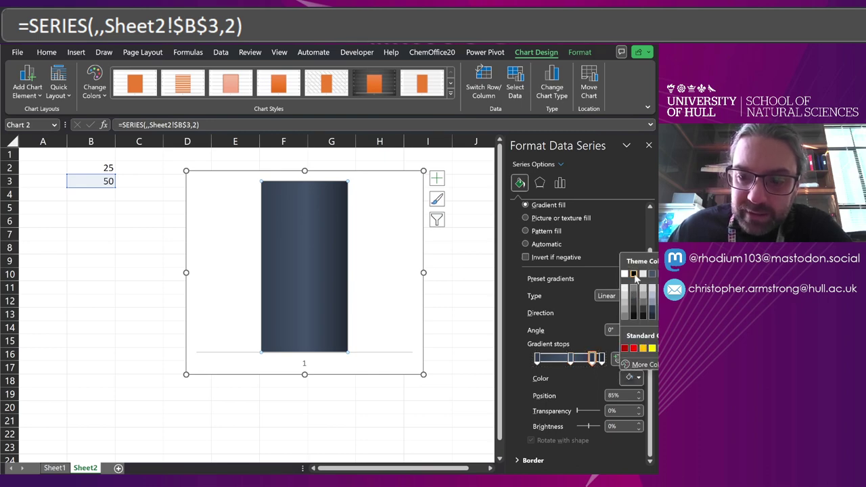
pyautogui.click(634, 275)
pyautogui.click(549, 359)
pyautogui.click(631, 378)
pyautogui.click(623, 274)
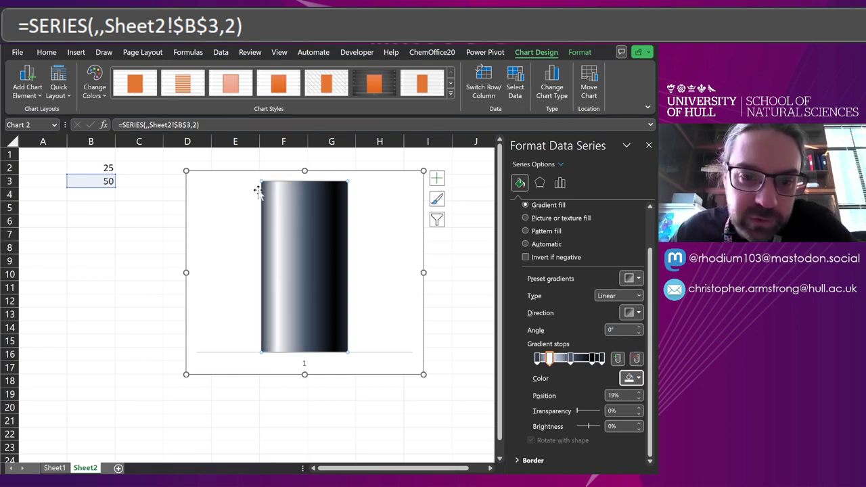
pyautogui.moveTo(280, 182)
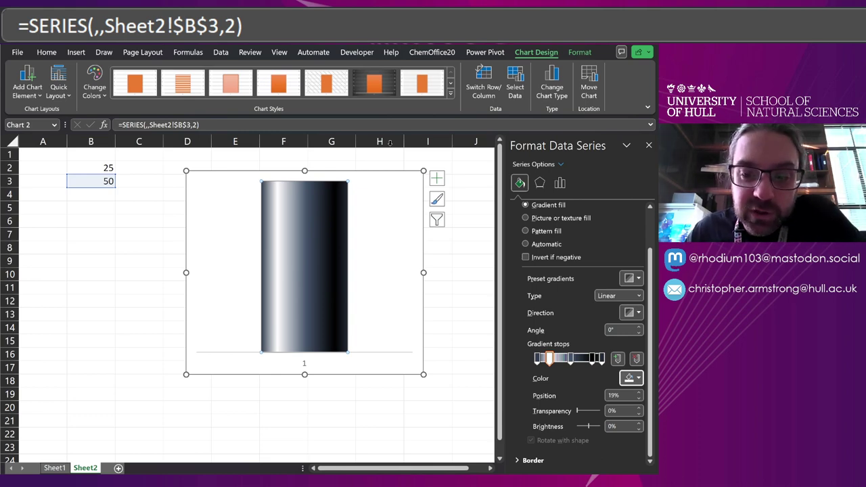
# Add transparency to the 0% (about 78%), middle, 100% and 19% gradient stops.
pyautogui.click(536, 360)
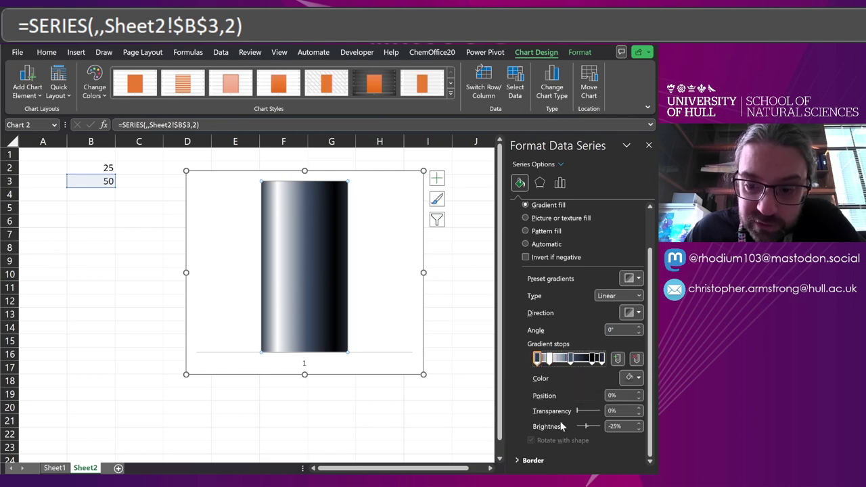
pyautogui.moveTo(577, 411); pyautogui.dragTo(597, 411)
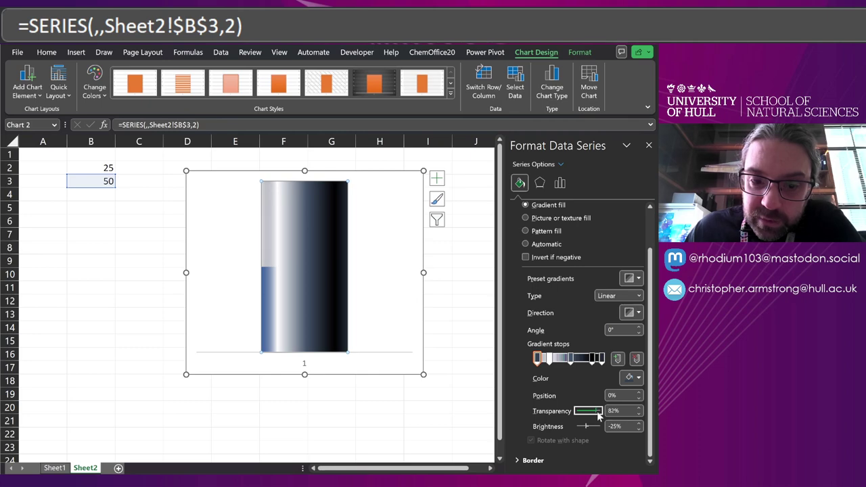
pyautogui.click(571, 359)
pyautogui.moveTo(578, 414); pyautogui.dragTo(593, 416)
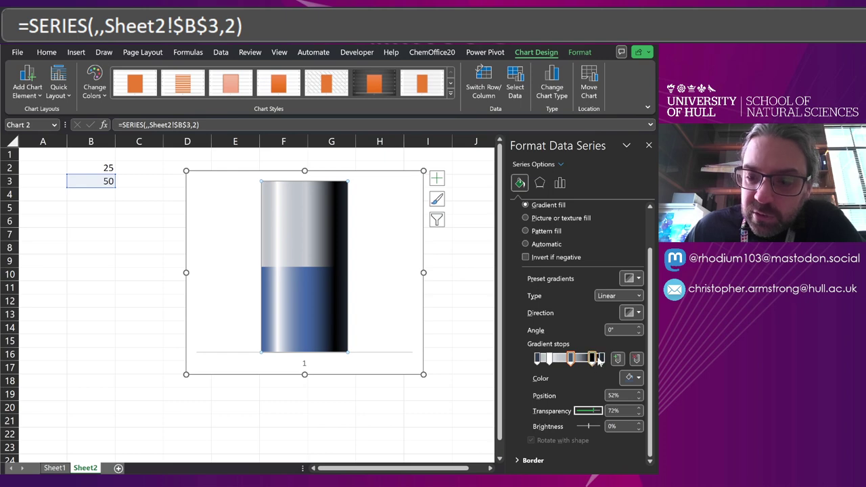
pyautogui.click(601, 359)
pyautogui.moveTo(582, 412); pyautogui.dragTo(592, 414)
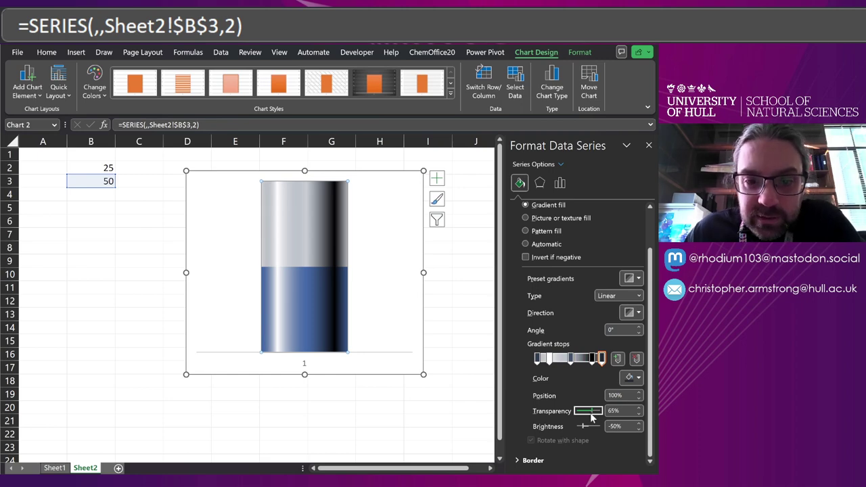
pyautogui.click(549, 358)
pyautogui.moveTo(576, 414); pyautogui.dragTo(586, 411)
# Add a dark slate stop at about 51% with 62% transparency.
pyautogui.click(592, 358)
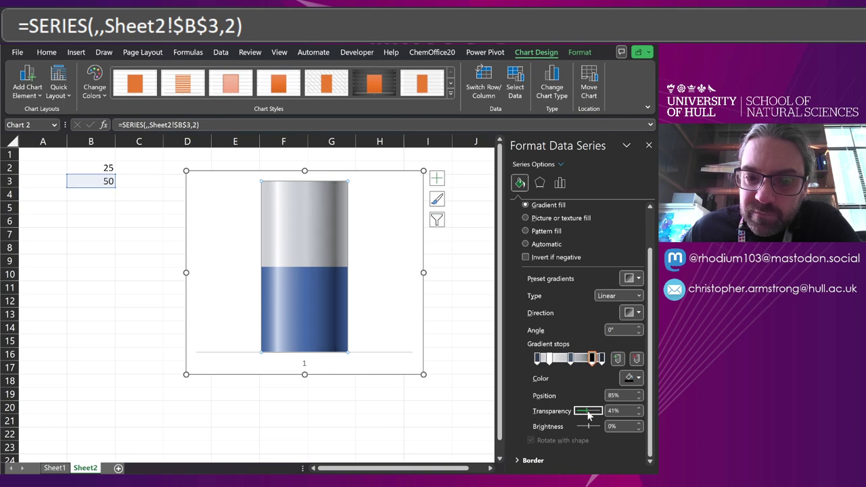
pyautogui.click(570, 359)
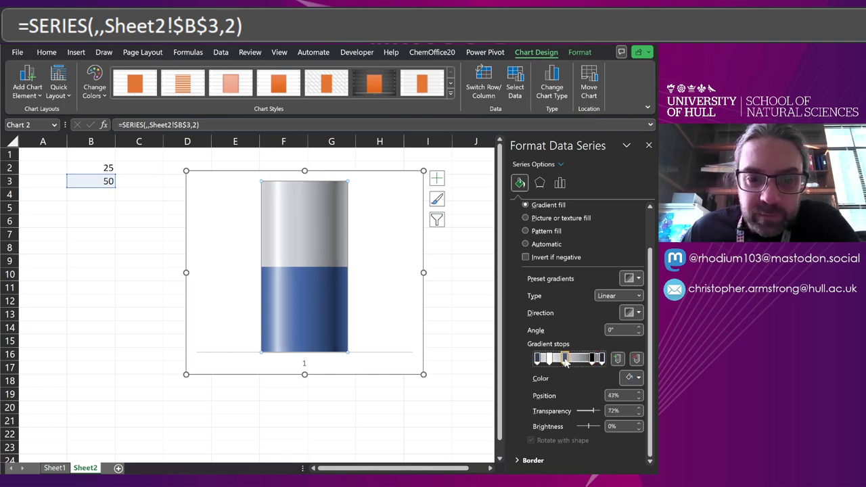
pyautogui.moveTo(566, 362); pyautogui.dragTo(478, 324)
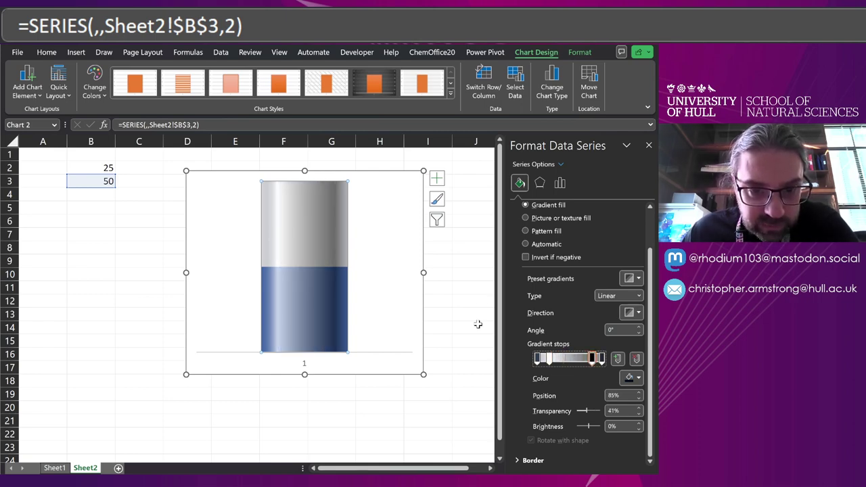
pyautogui.click(570, 361)
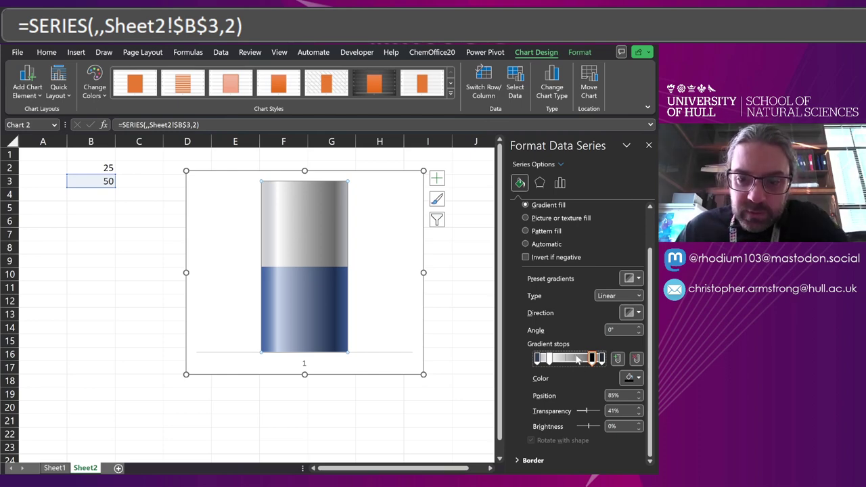
pyautogui.click(630, 379)
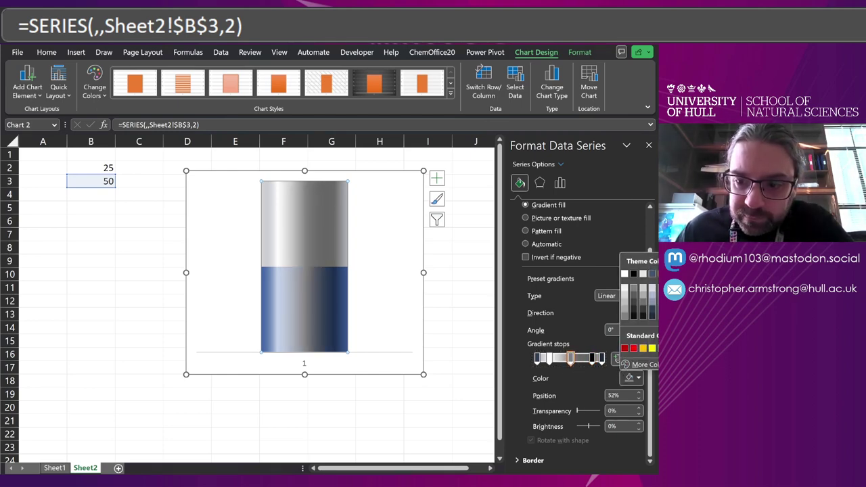
pyautogui.click(652, 274)
pyautogui.moveTo(581, 414); pyautogui.dragTo(596, 414)
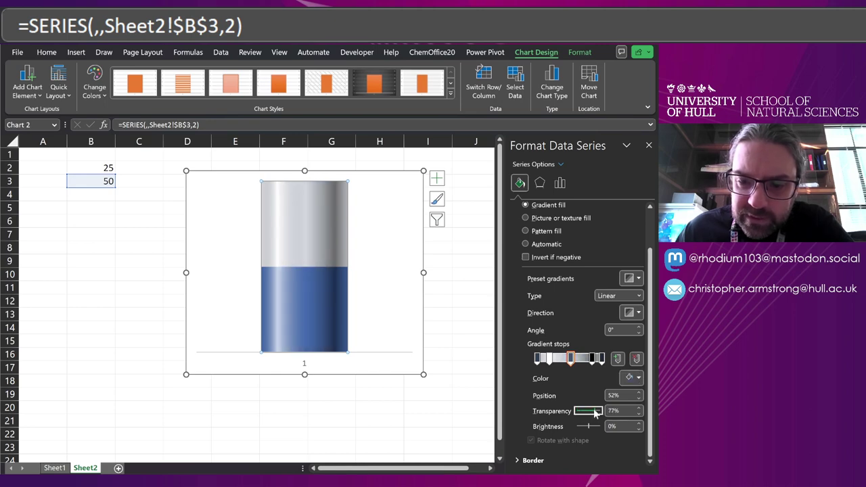
pyautogui.moveTo(570, 361); pyautogui.dragTo(567, 361)
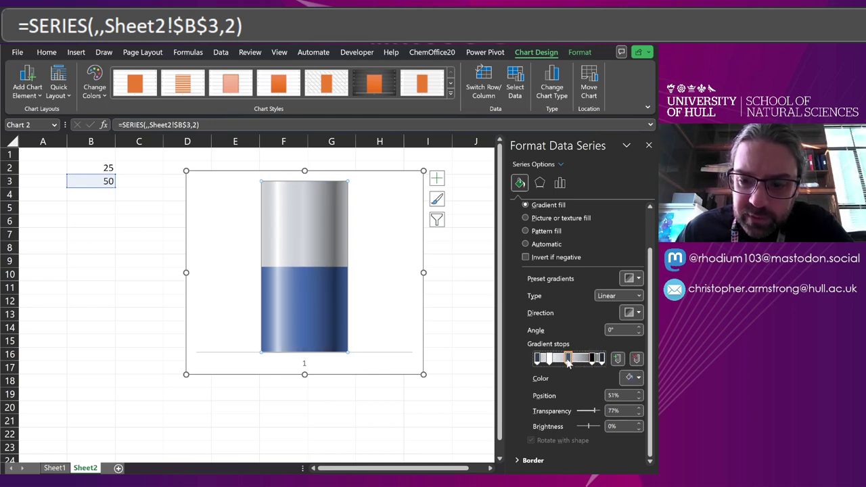
pyautogui.click(445, 293)
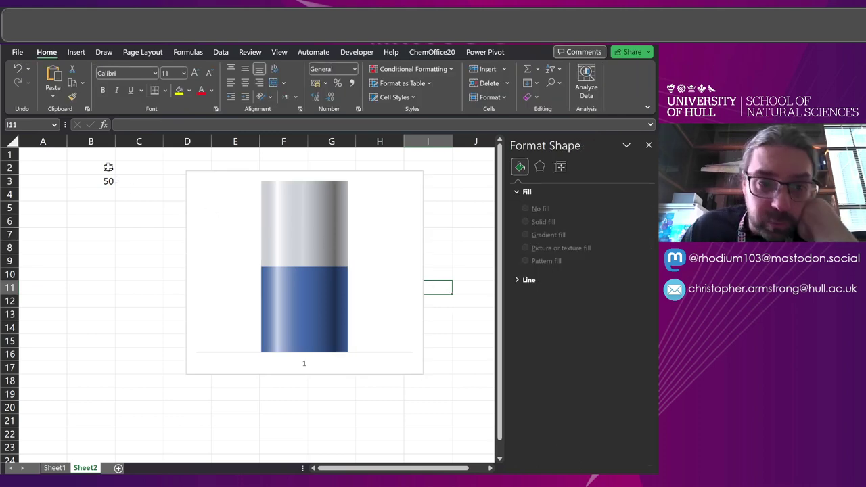
# Enter 10, then 60, then 25 in B2 to test the liquid level.
pyautogui.click(108, 167)
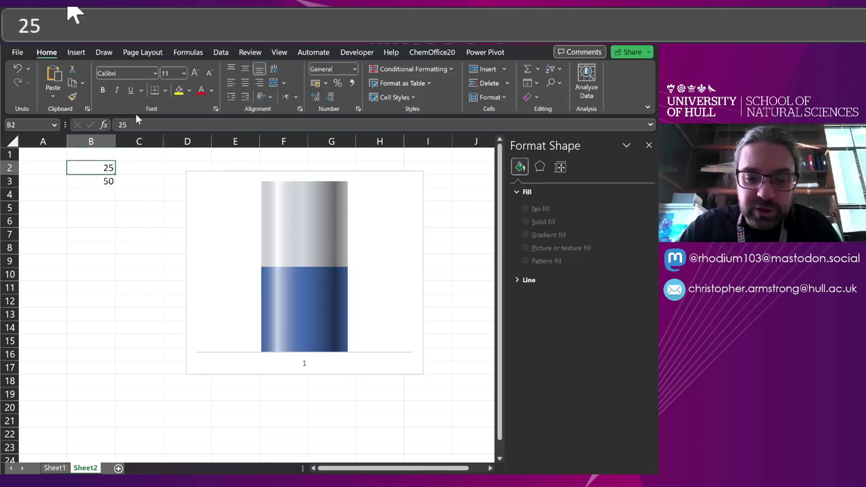
pyautogui.write('10')
pyautogui.press('Return')
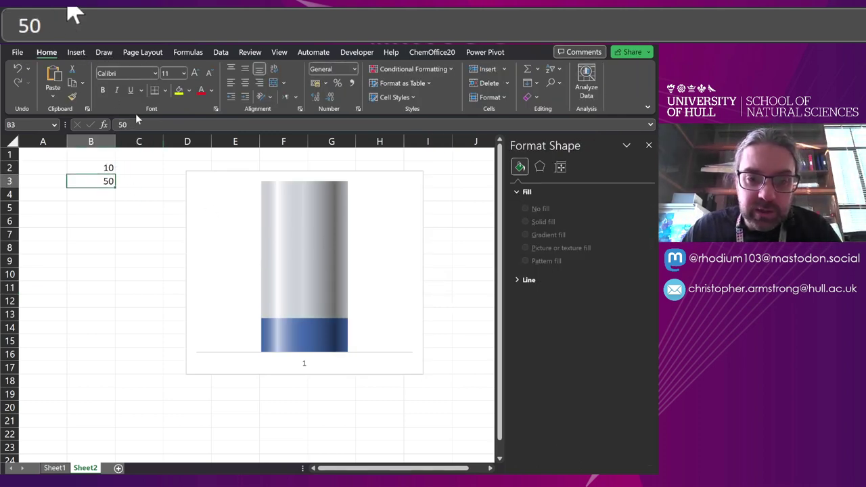
pyautogui.click(94, 168)
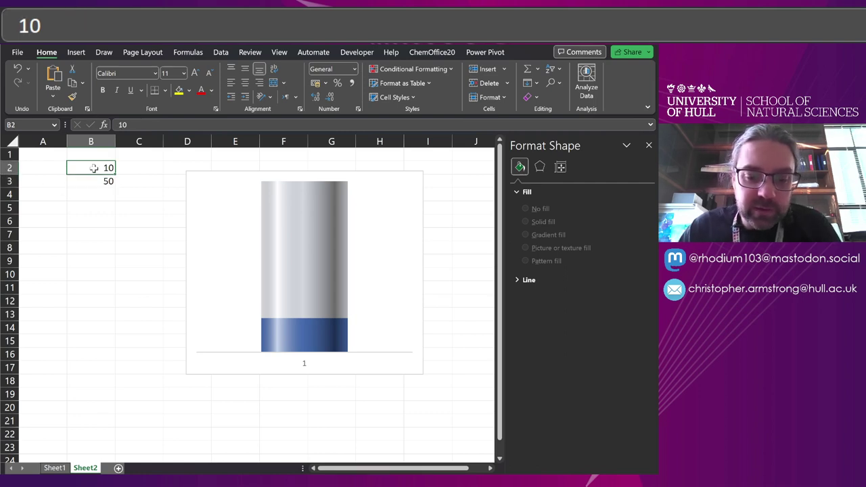
pyautogui.write('60')
pyautogui.press('Return')
pyautogui.click(95, 168)
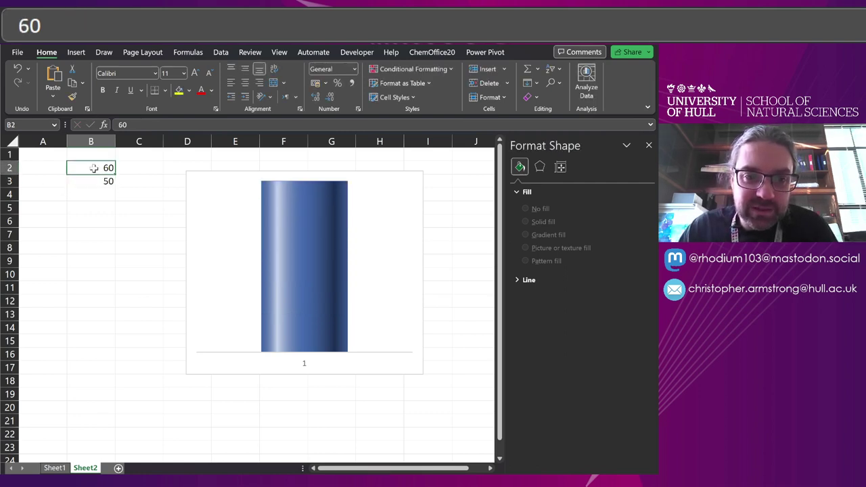
pyautogui.write('25')
pyautogui.press('Return')
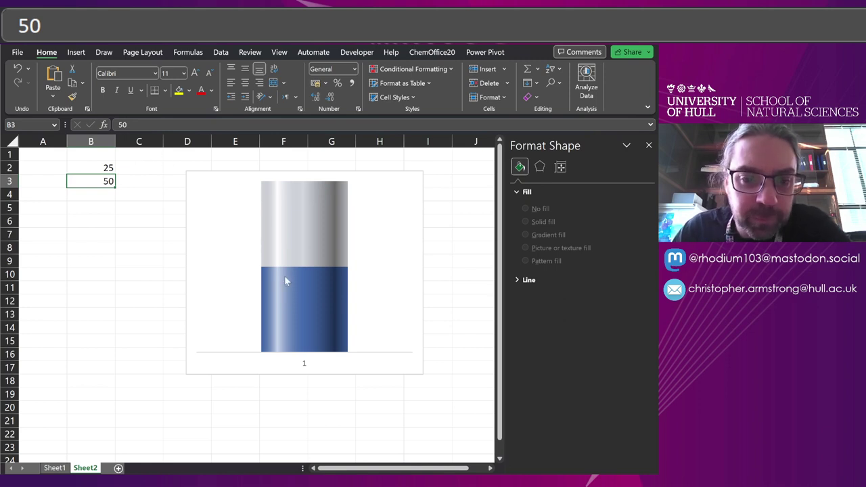
# Give Series 1, the liquid bar, a gradient fill.
pyautogui.click(295, 229)
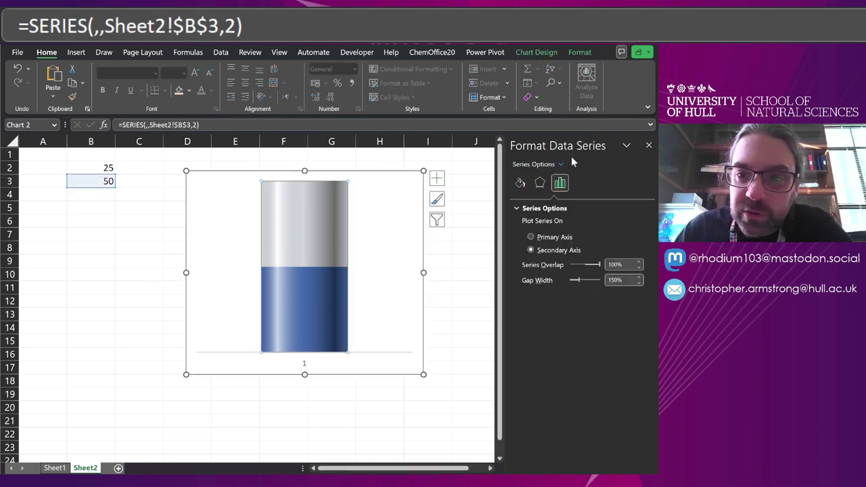
pyautogui.click(559, 165)
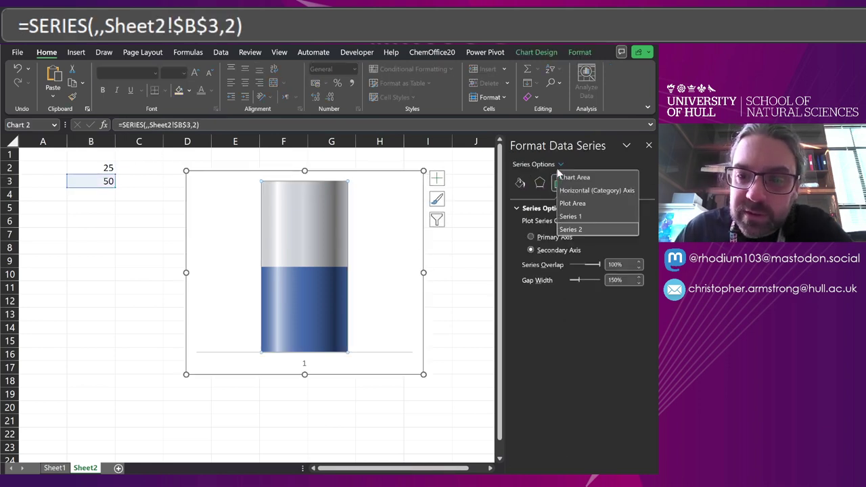
pyautogui.click(570, 216)
pyautogui.click(520, 183)
pyautogui.click(548, 252)
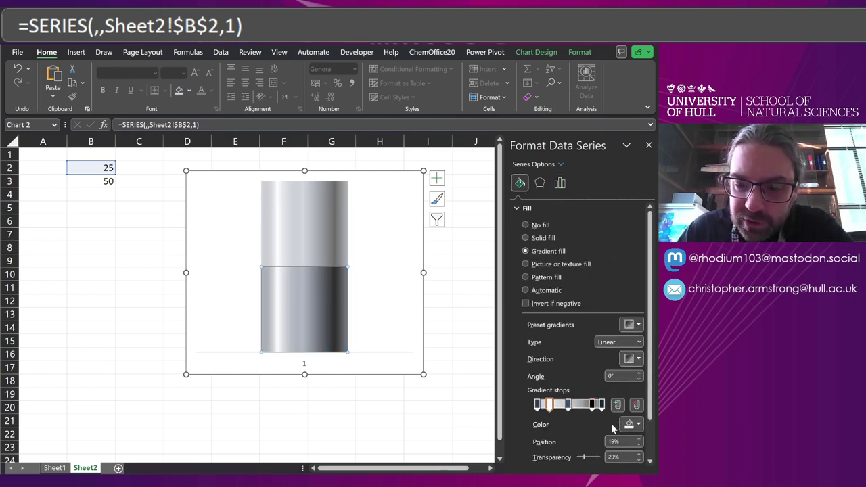
# Colour the first and 48% gradient stops blue.
pyautogui.click(538, 405)
pyautogui.click(631, 423)
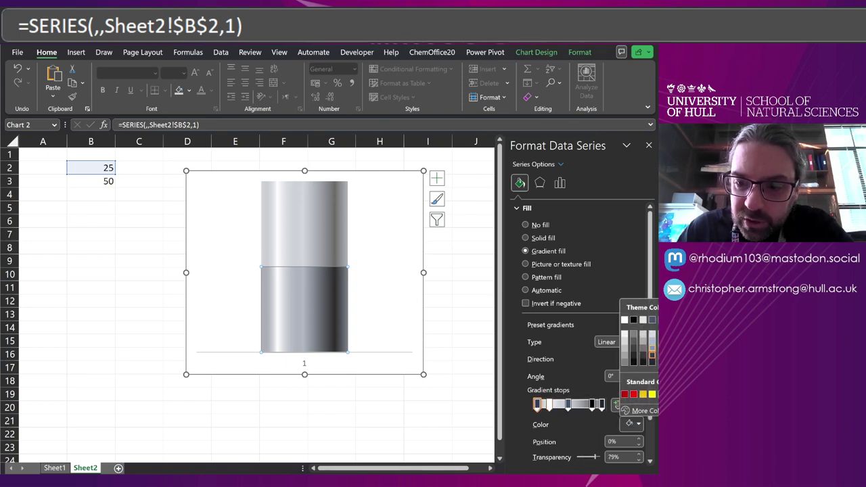
pyautogui.click(652, 355)
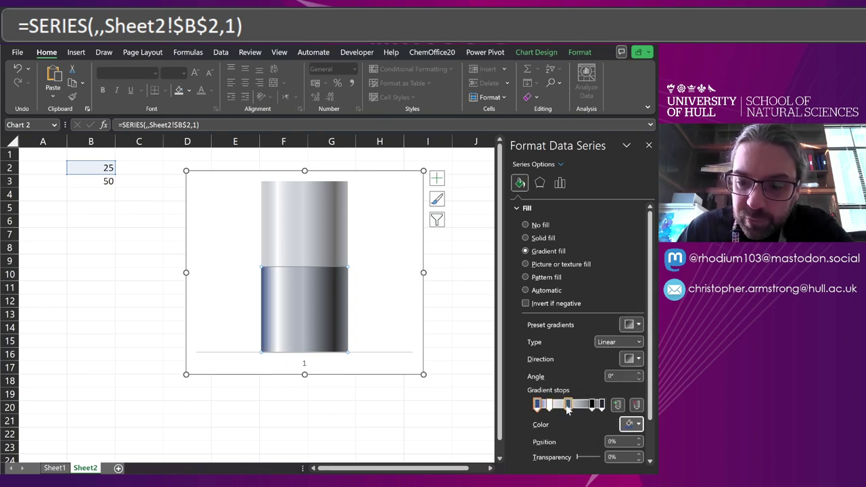
pyautogui.click(567, 404)
pyautogui.click(631, 424)
pyautogui.click(652, 355)
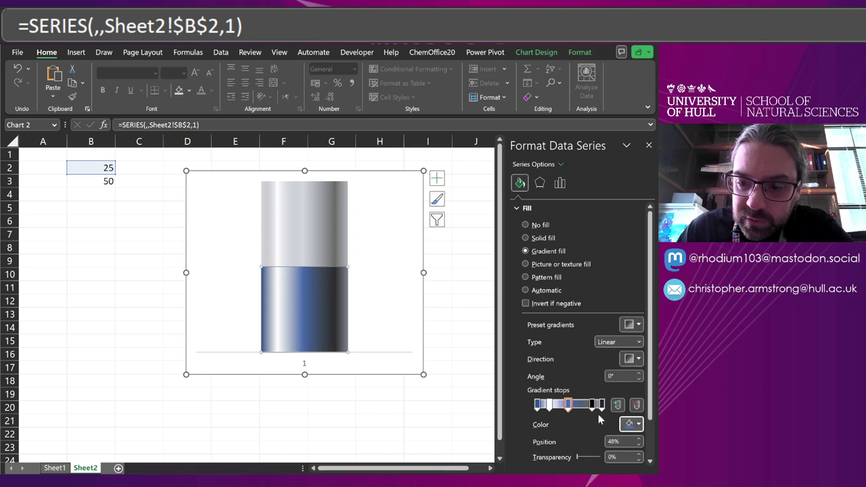
pyautogui.click(592, 405)
# Make the 85% and 100% stops dark, with the 100% stop fully opaque.
pyautogui.click(630, 424)
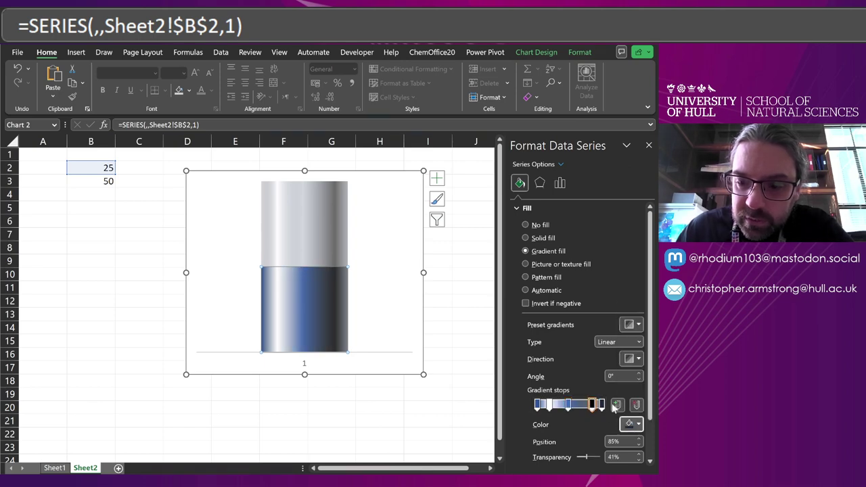
pyautogui.click(652, 363)
pyautogui.click(602, 404)
pyautogui.click(630, 423)
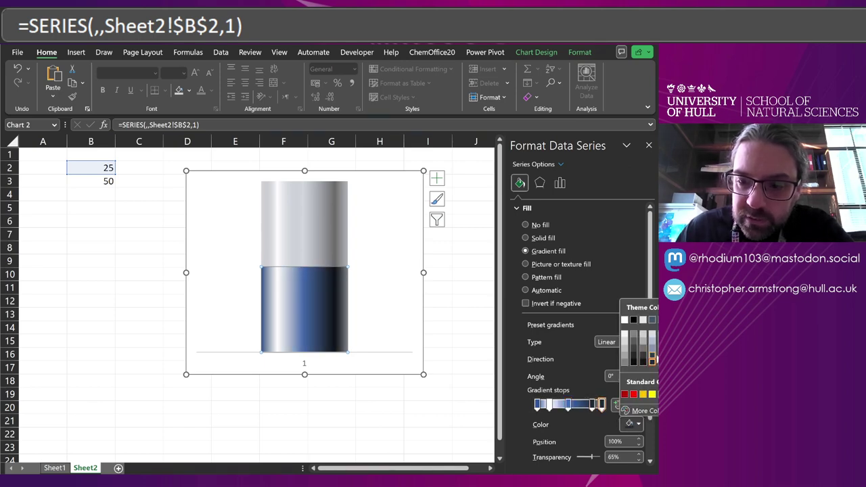
pyautogui.click(652, 359)
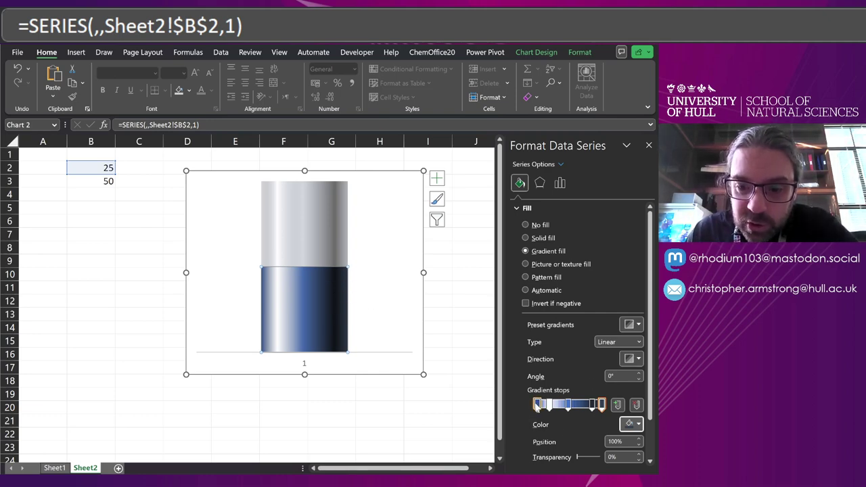
pyautogui.click(538, 404)
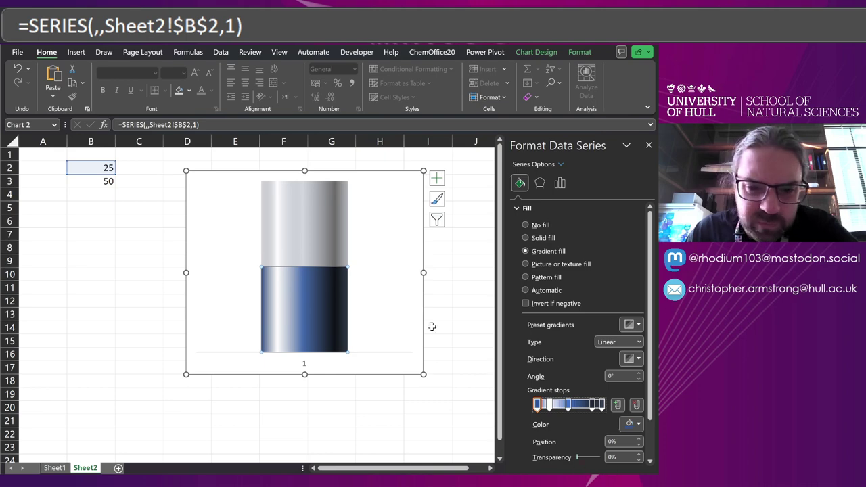
pyautogui.click(446, 274)
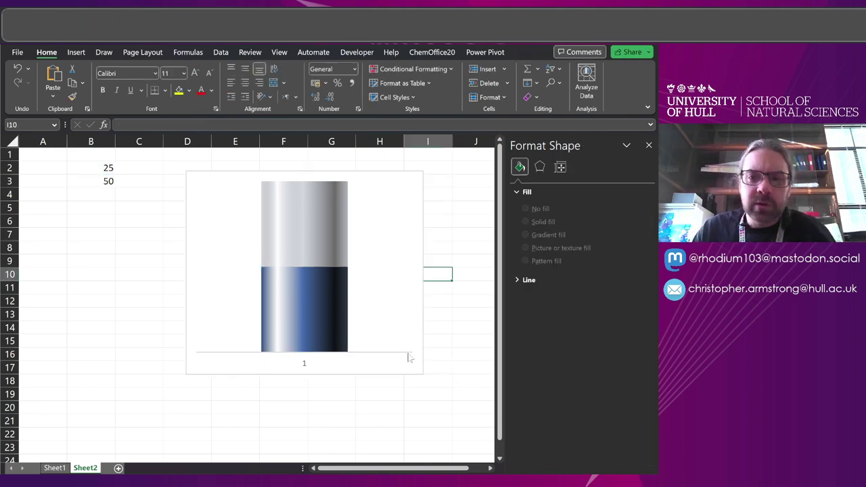
# Narrow the chart and add a series named 'miniscus' with values from Sheet2!$B$2.
pyautogui.click(420, 269)
pyautogui.moveTo(423, 273); pyautogui.dragTo(397, 279)
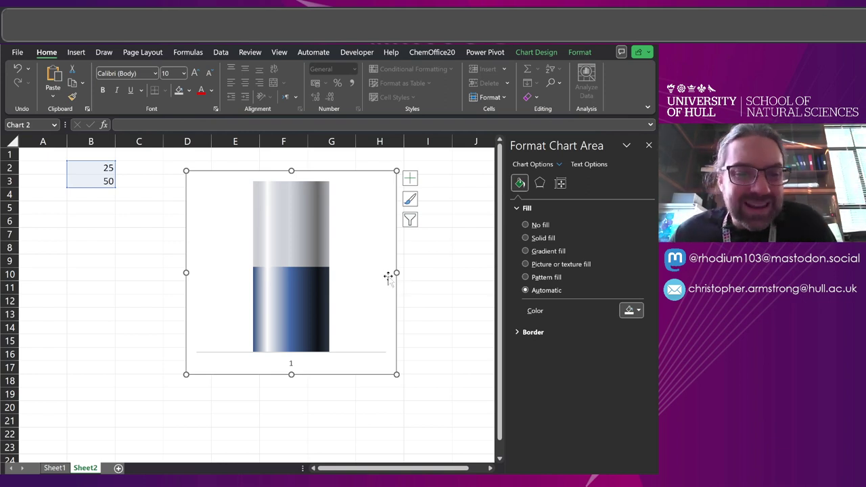
pyautogui.rightClick(352, 235)
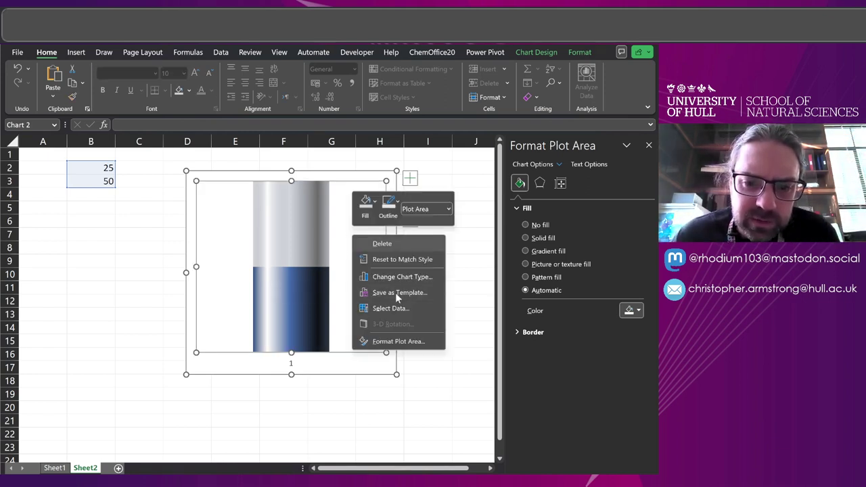
pyautogui.click(392, 310)
pyautogui.click(268, 304)
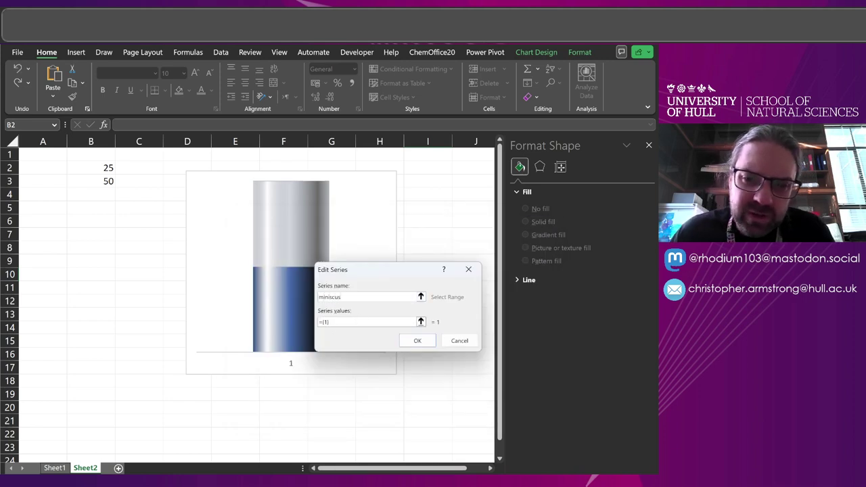
pyautogui.press('Tab')
pyautogui.press('BackSpace')
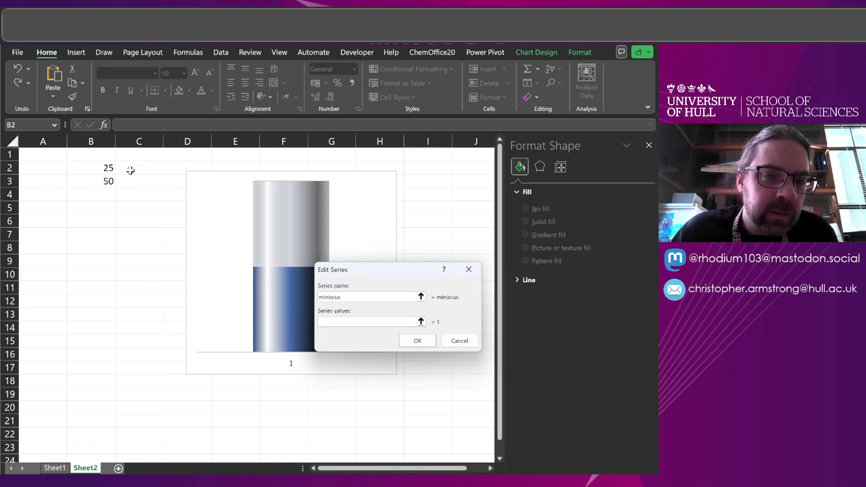
pyautogui.click(107, 168)
pyautogui.click(422, 343)
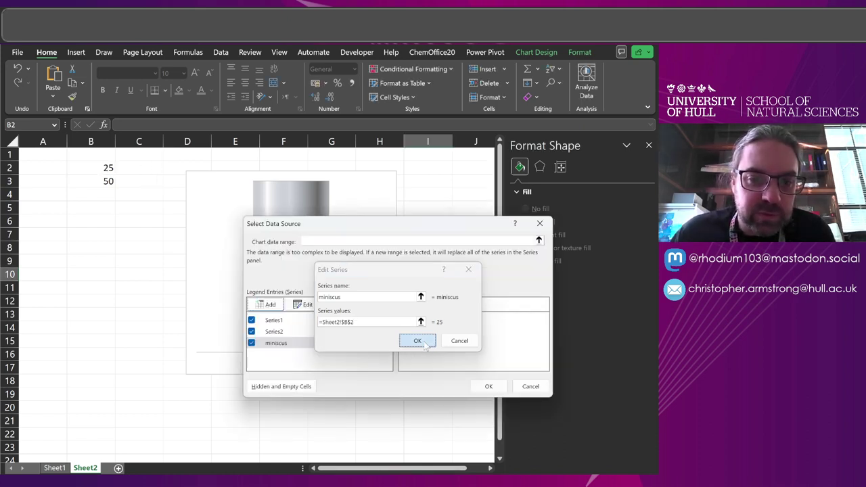
pyautogui.click(489, 387)
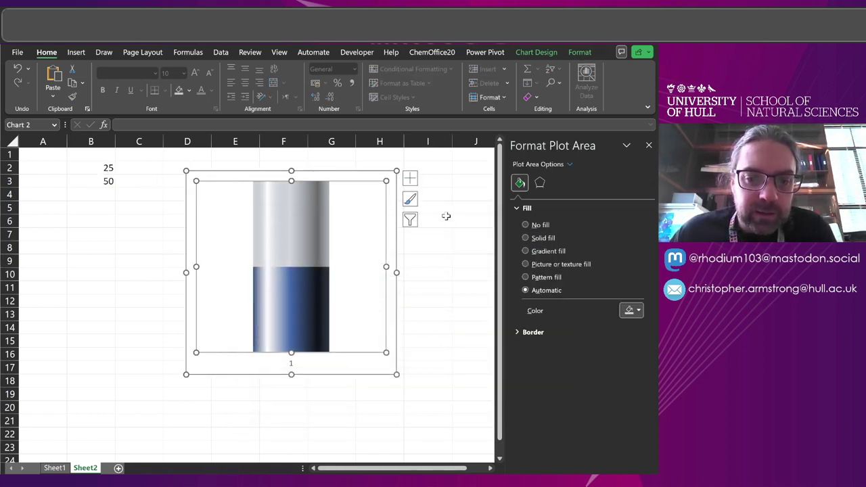
# Reopen the chart's Select Data settings to review the series, closing without changes.
pyautogui.click(446, 216)
pyautogui.click(370, 224)
pyautogui.rightClick(367, 224)
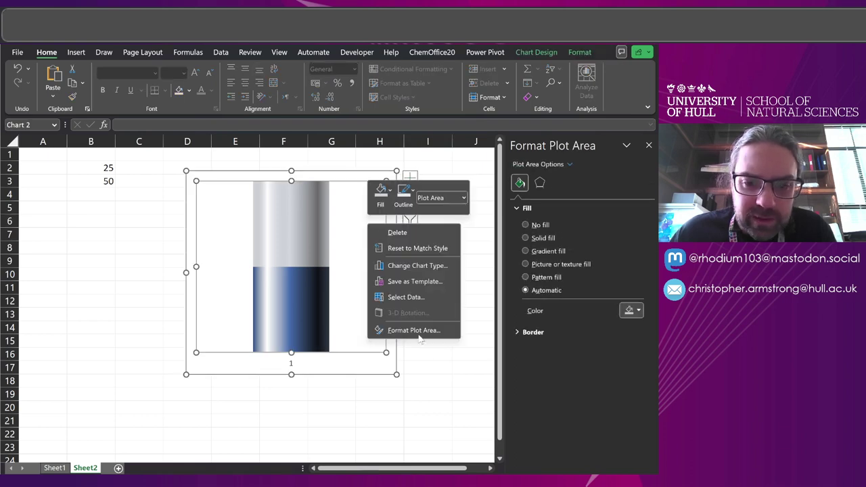
pyautogui.click(407, 297)
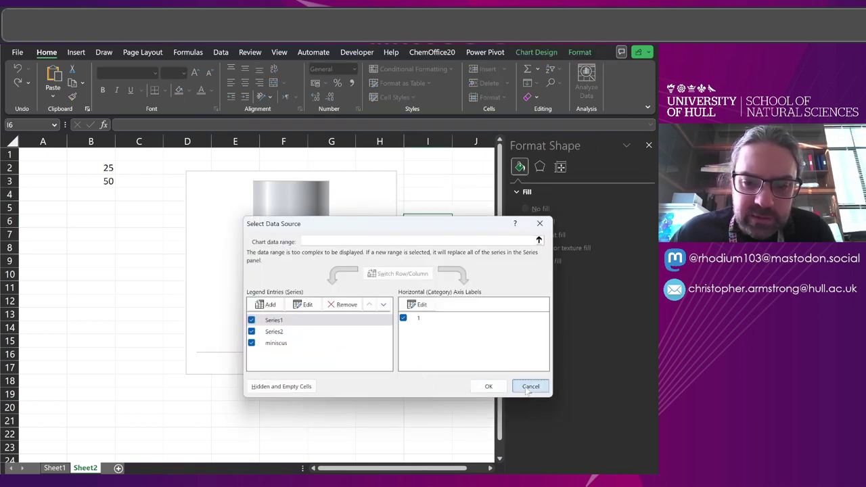
pyautogui.click(528, 388)
# Change the chart to a Combo type with the miniscus series plotted as Scatter.
pyautogui.click(548, 53)
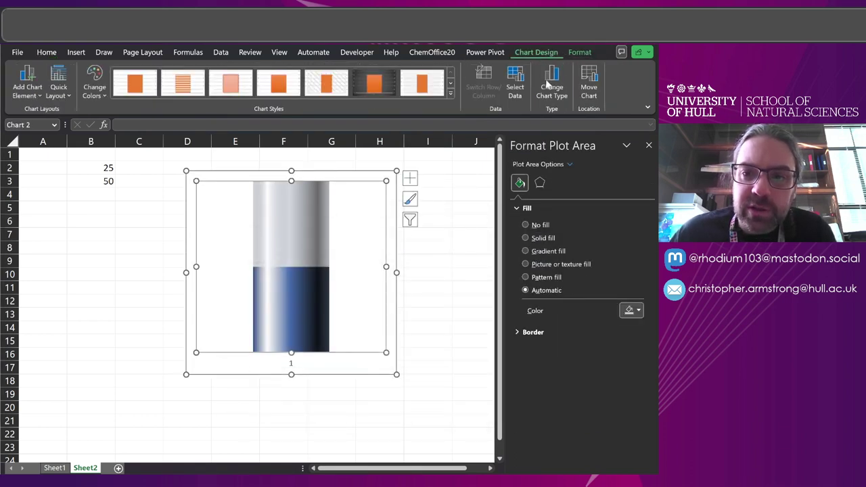
pyautogui.click(552, 91)
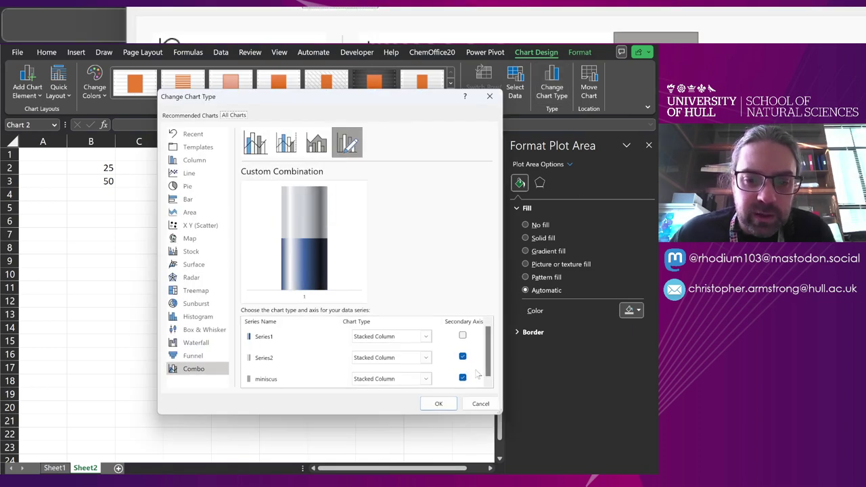
pyautogui.scroll(-1, 477, 375)
pyautogui.click(426, 377)
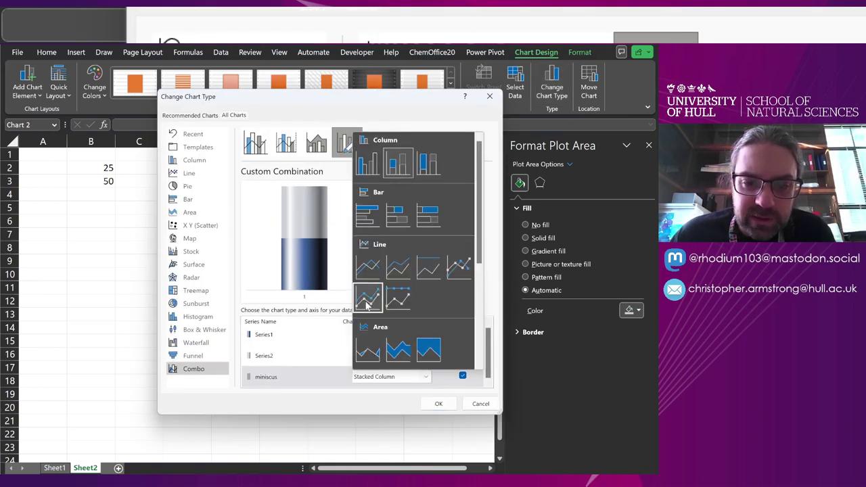
pyautogui.scroll(-5, 369, 308)
pyautogui.click(368, 336)
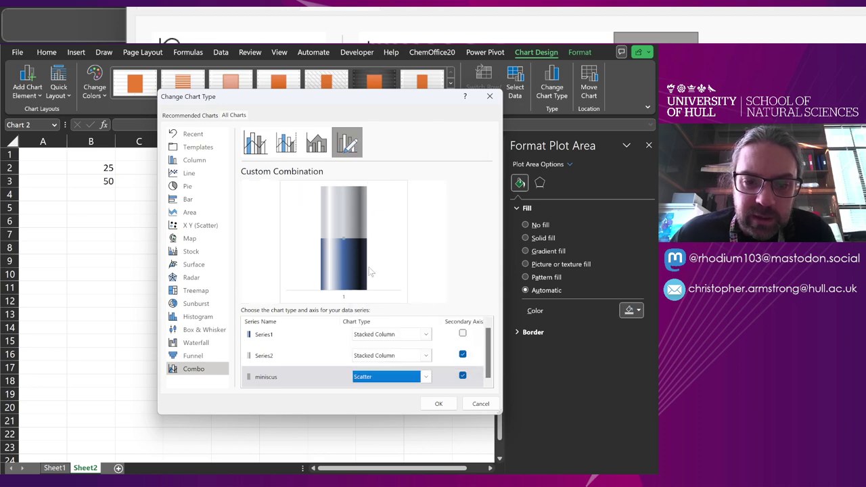
pyautogui.click(451, 404)
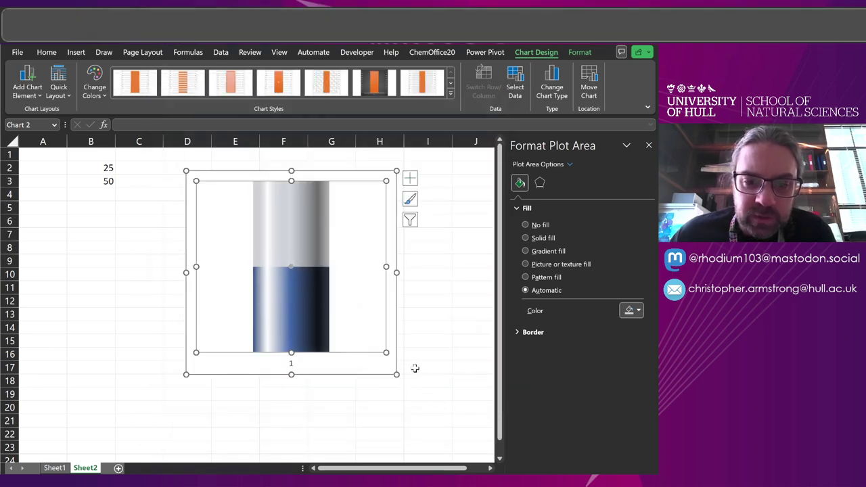
pyautogui.click(290, 266)
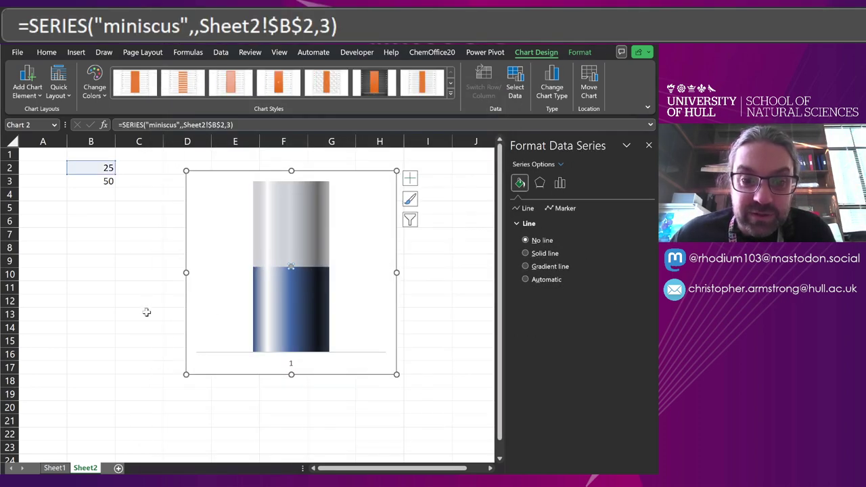
# Draw an oval shape across the top of the liquid column.
pyautogui.click(76, 52)
pyautogui.click(140, 86)
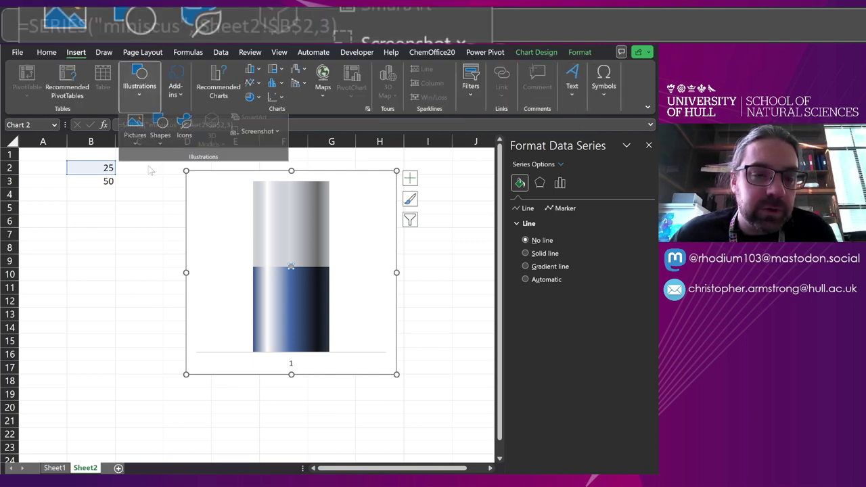
pyautogui.click(160, 135)
pyautogui.click(221, 177)
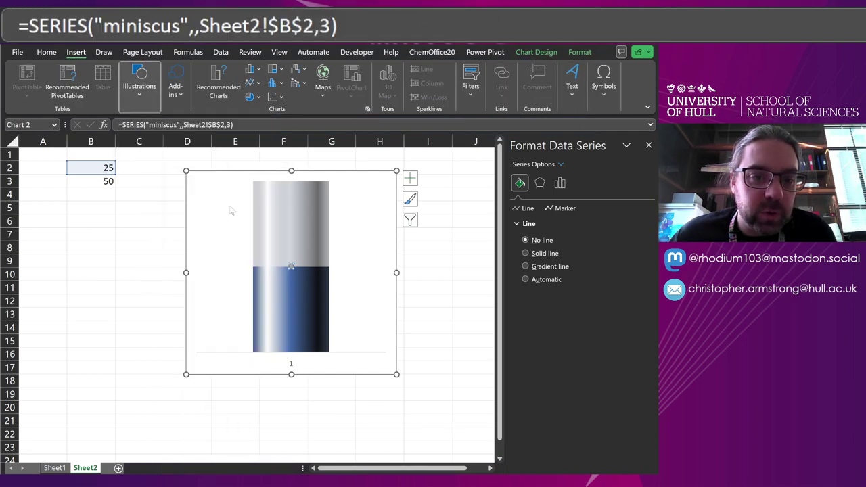
pyautogui.moveTo(253, 261); pyautogui.dragTo(330, 272)
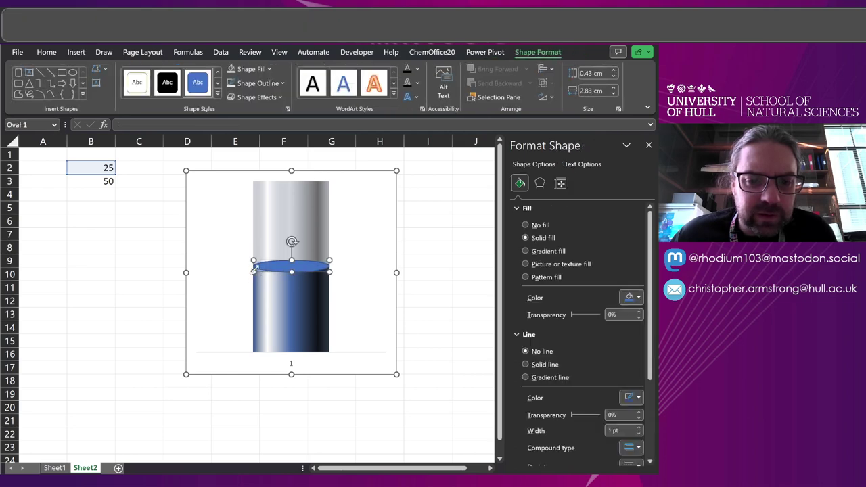
# Remove the outline from the liquid-surface oval.
pyautogui.click(387, 294)
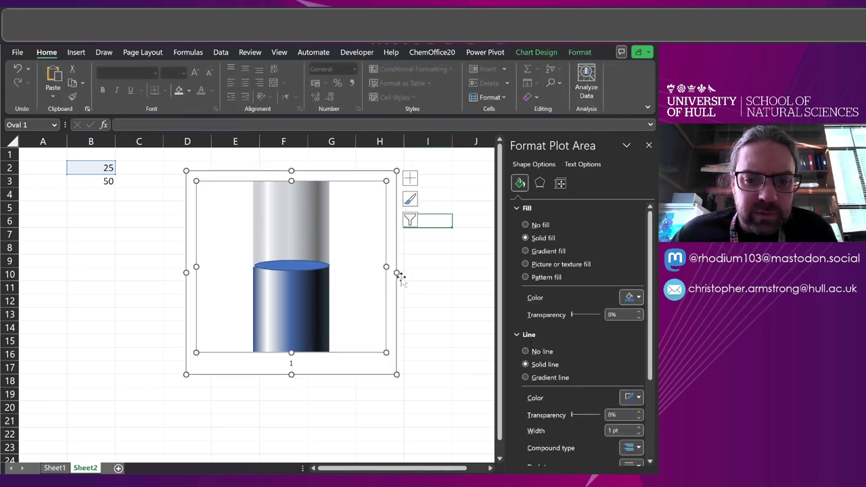
pyautogui.click(285, 268)
pyautogui.click(289, 272)
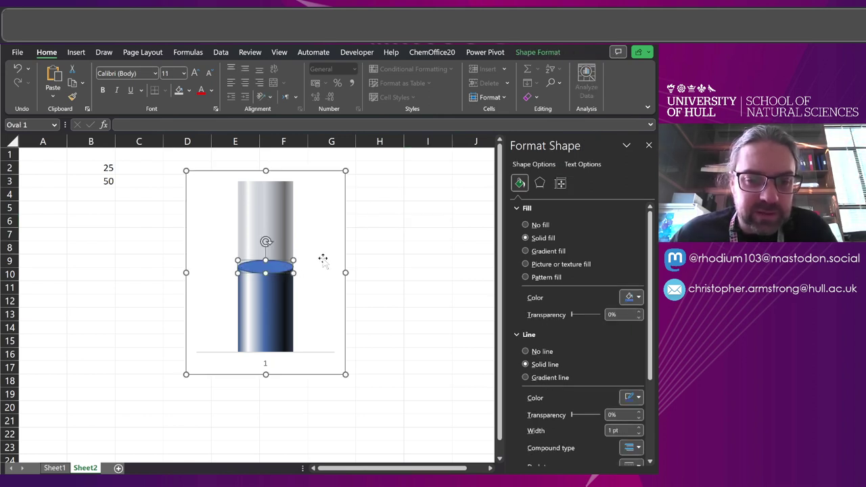
pyautogui.click(369, 261)
pyautogui.click(259, 271)
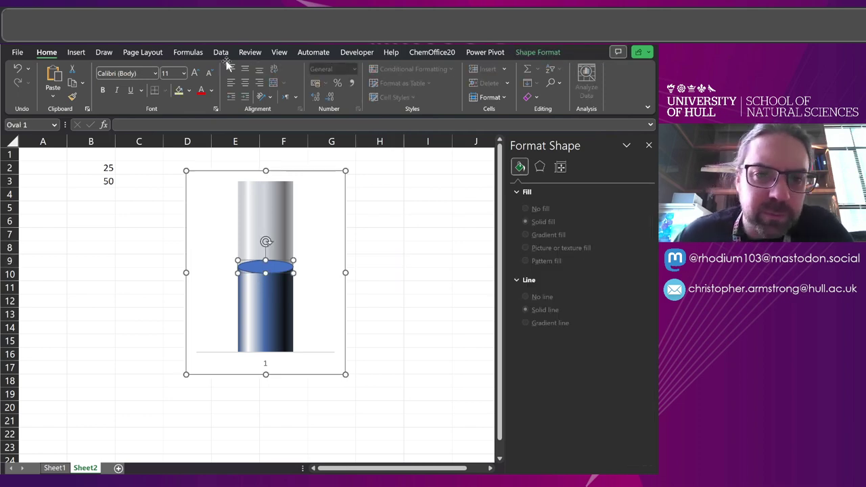
pyautogui.click(538, 52)
pyautogui.click(258, 82)
pyautogui.click(267, 222)
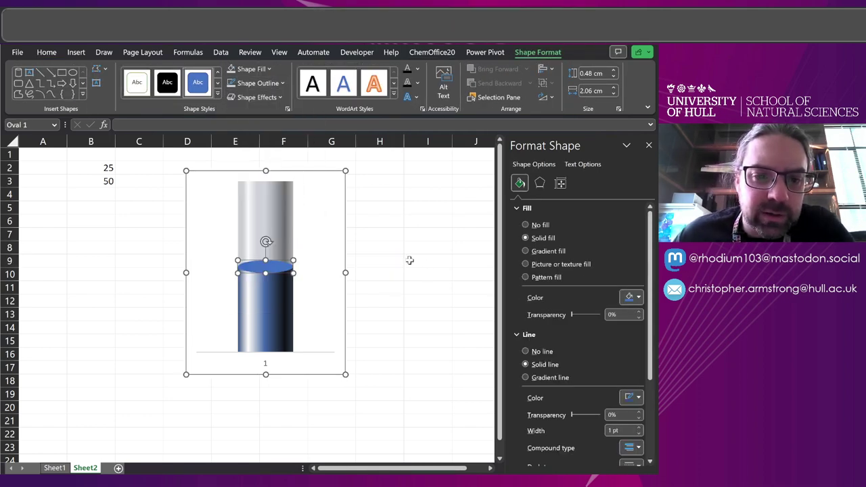
# Apply the first rounded Bevel preset to the surface oval.
pyautogui.click(256, 98)
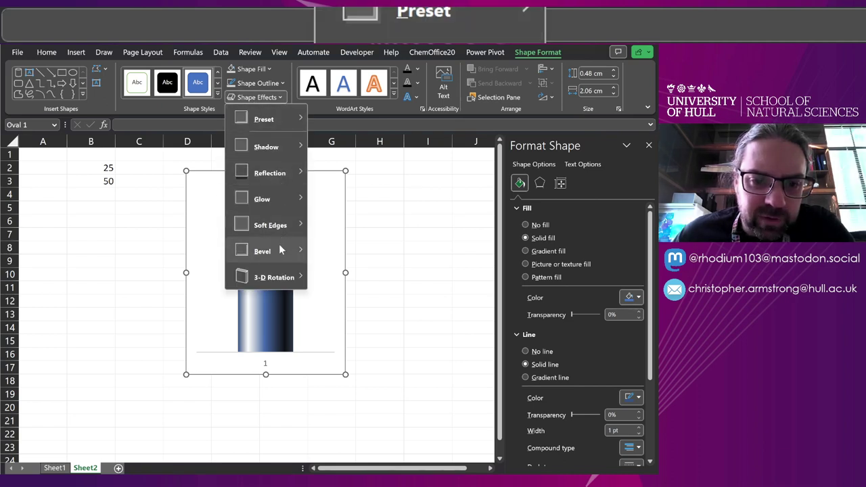
pyautogui.moveTo(281, 251)
pyautogui.click(323, 320)
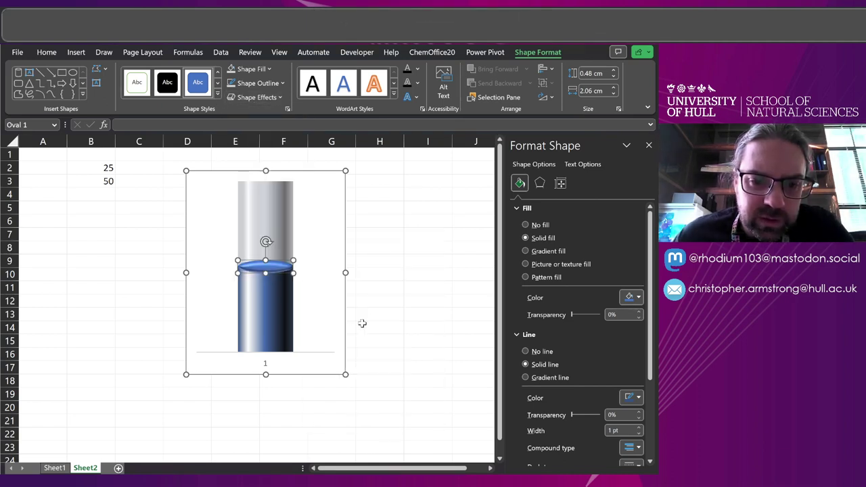
# Reduce the oval's 3-D Format top bevel to 3.5 pt wide by 4.5 pt high.
pyautogui.click(540, 184)
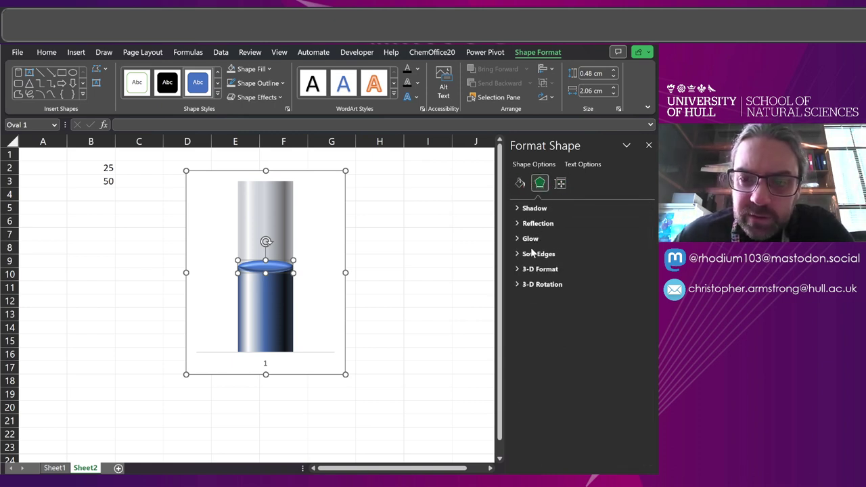
pyautogui.click(534, 269)
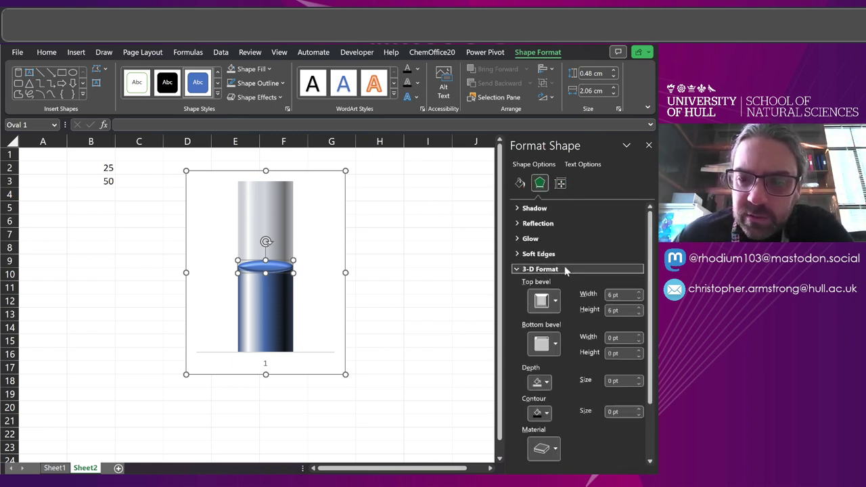
pyautogui.scroll(-1, 598, 267)
pyautogui.click(639, 272)
pyautogui.click(640, 272)
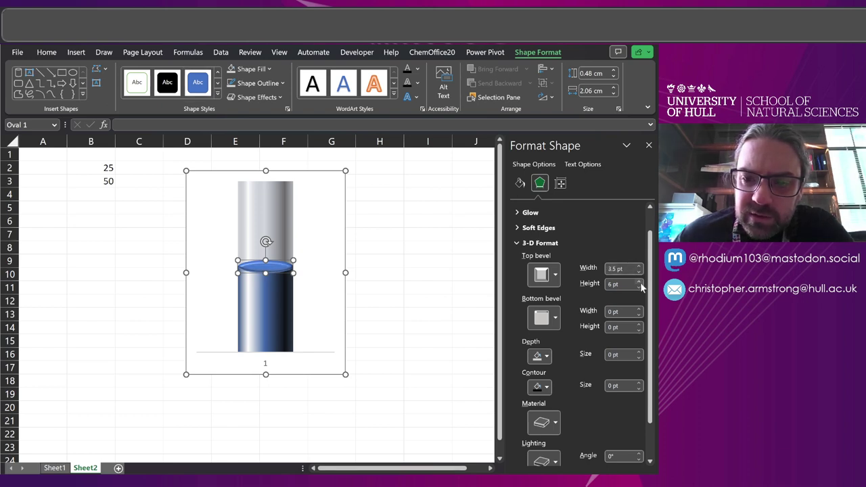
pyautogui.click(398, 278)
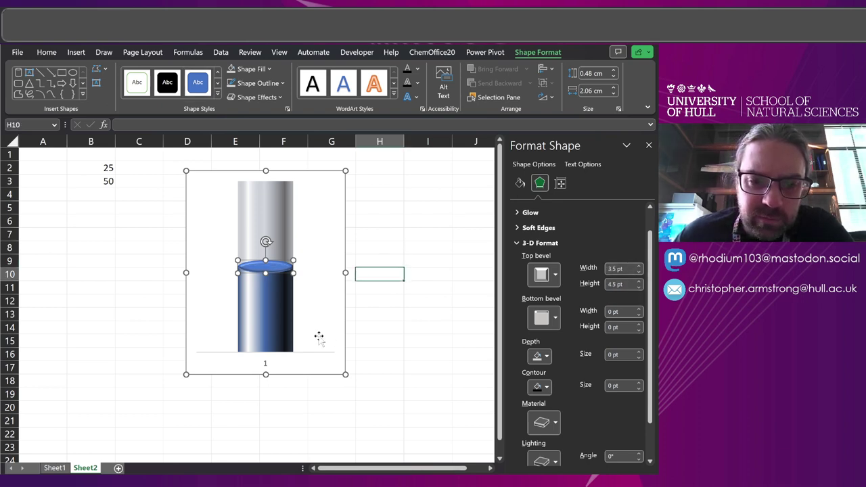
pyautogui.click(277, 272)
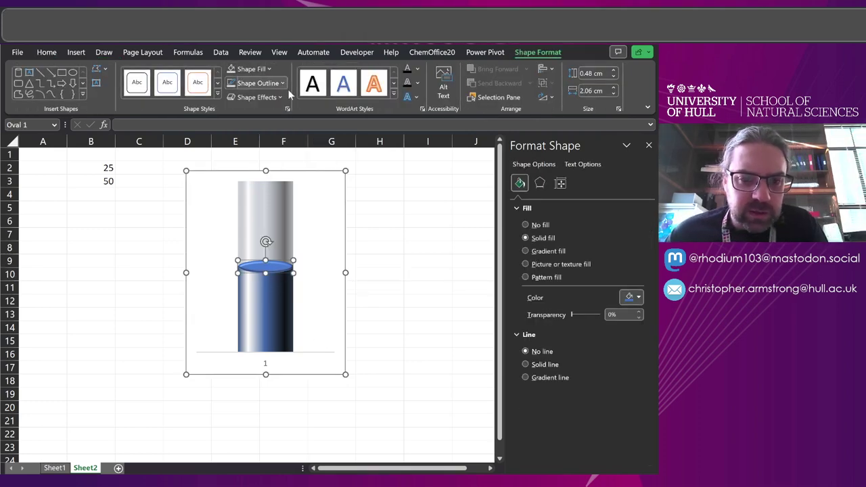
pyautogui.click(304, 156)
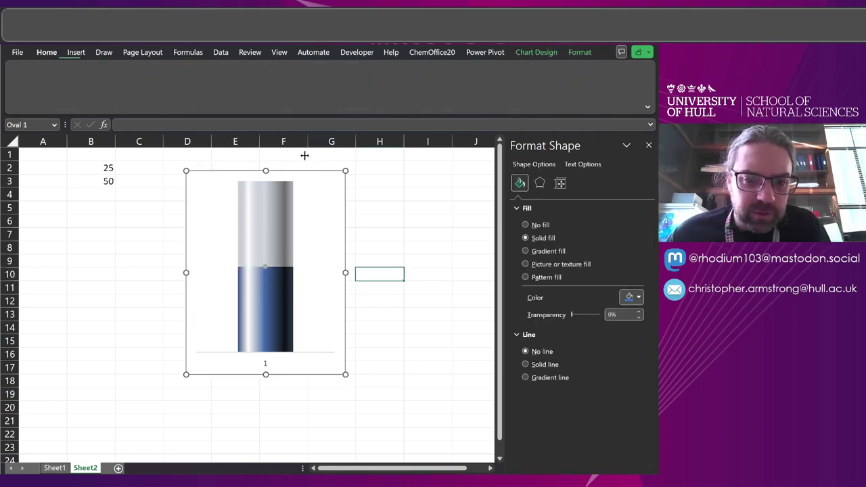
pyautogui.click(264, 265)
pyautogui.click(426, 234)
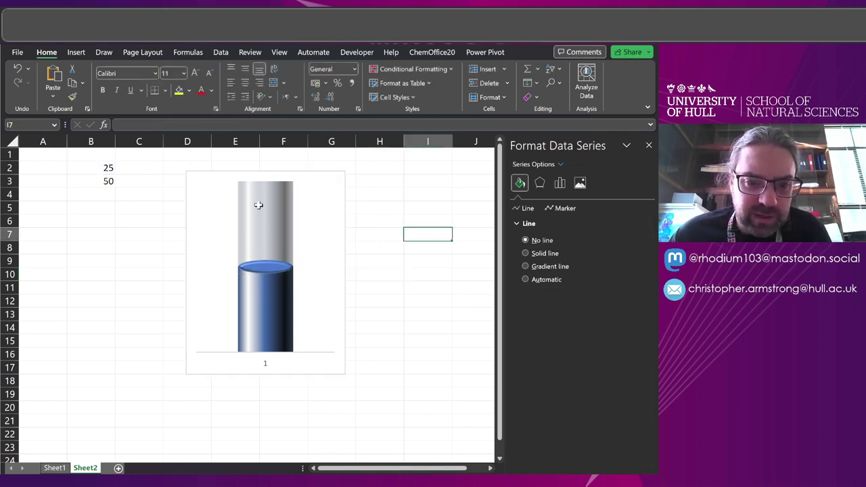
pyautogui.click(101, 168)
pyautogui.write('10')
pyautogui.press('Return')
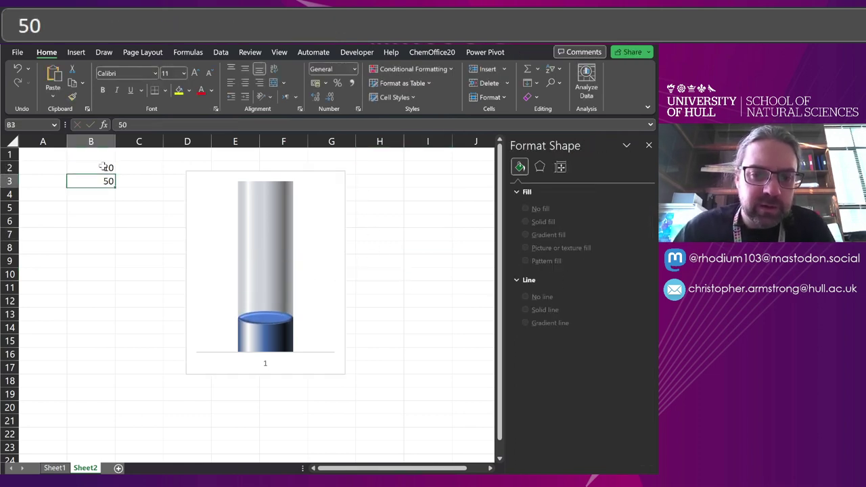
pyautogui.press('Up')
pyautogui.write('40')
pyautogui.press('Return')
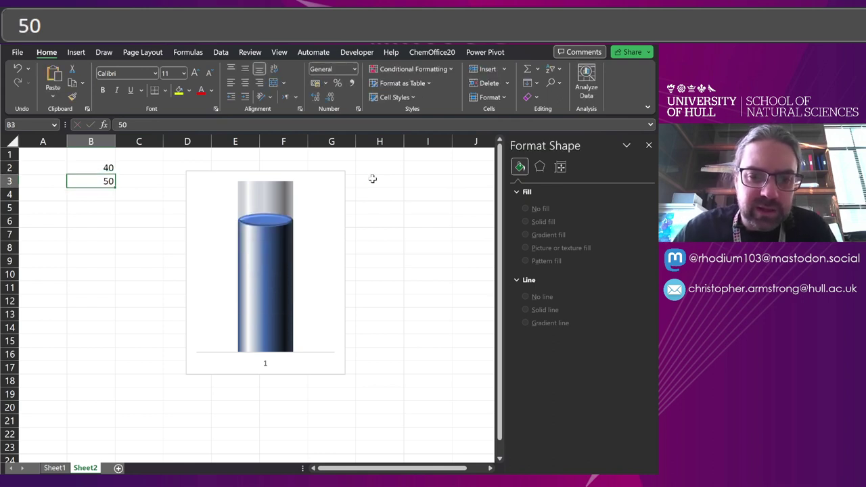
pyautogui.press('Up')
pyautogui.write('25')
pyautogui.press('Return')
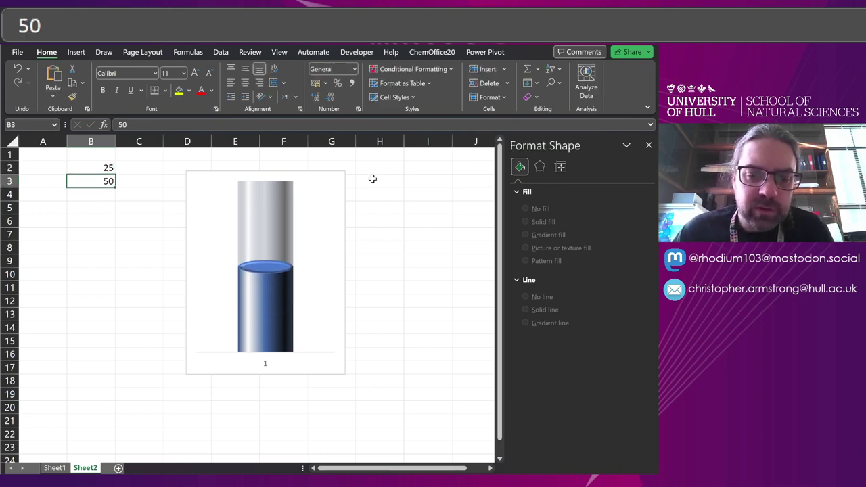
pyautogui.click(388, 220)
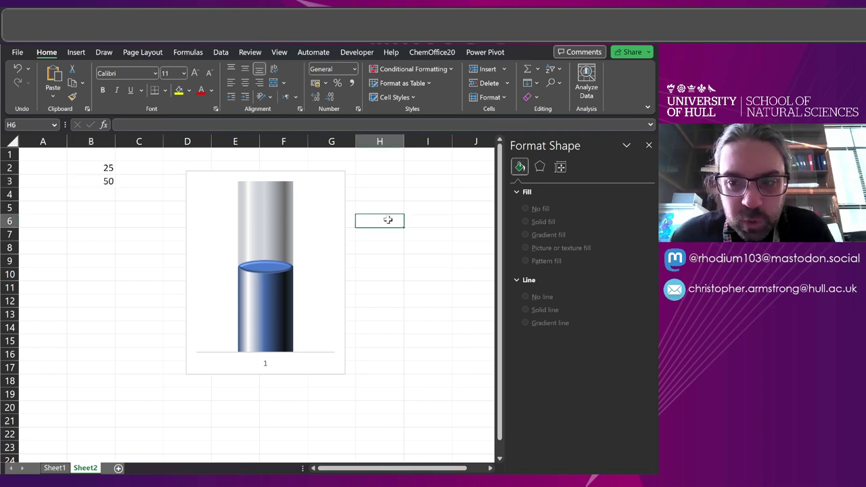
# Draw a cylinder shape over the top of the test tube.
pyautogui.click(77, 54)
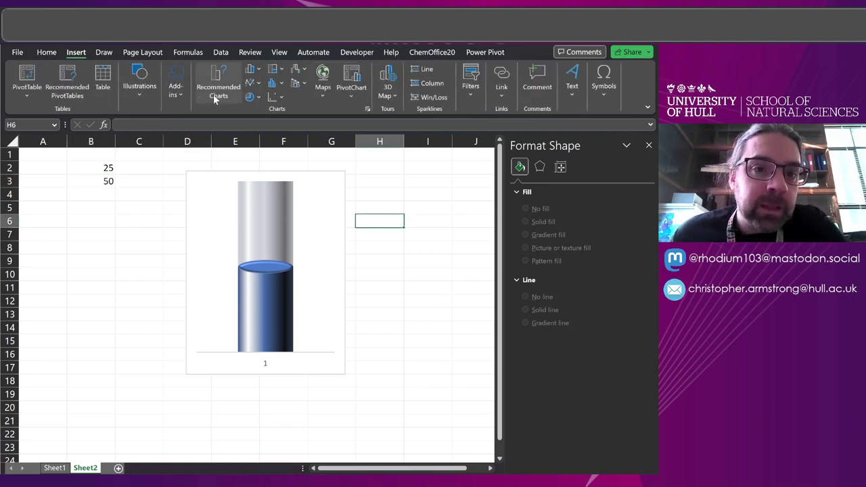
pyautogui.click(153, 99)
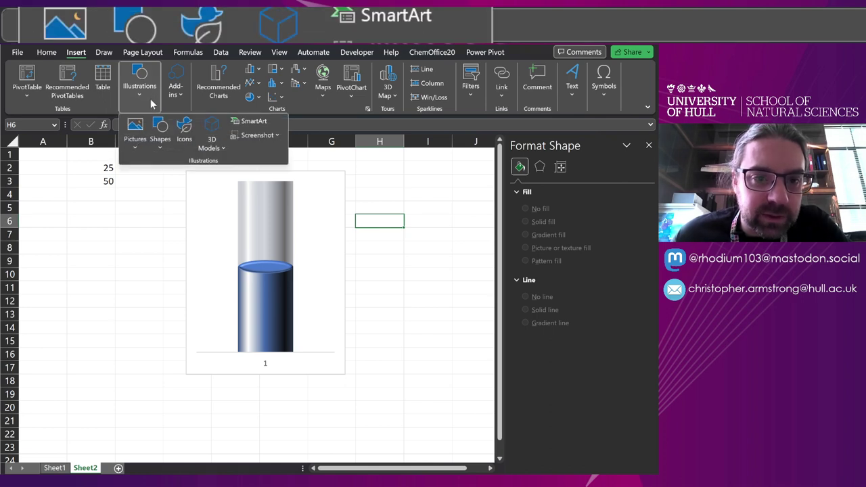
pyautogui.click(155, 138)
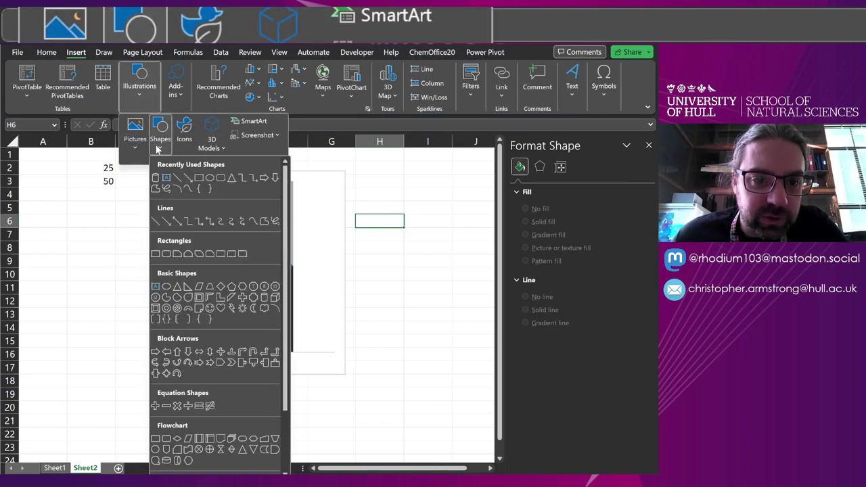
pyautogui.click(264, 298)
pyautogui.moveTo(234, 165); pyautogui.dragTo(298, 199)
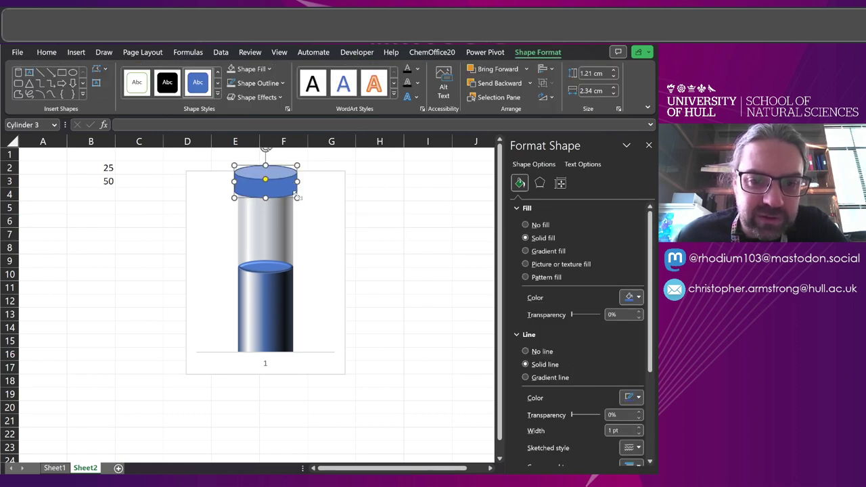
# Flatten the cylinder into a cap and nudge it onto the tube top.
pyautogui.moveTo(265, 180); pyautogui.dragTo(265, 166)
pyautogui.click(381, 207)
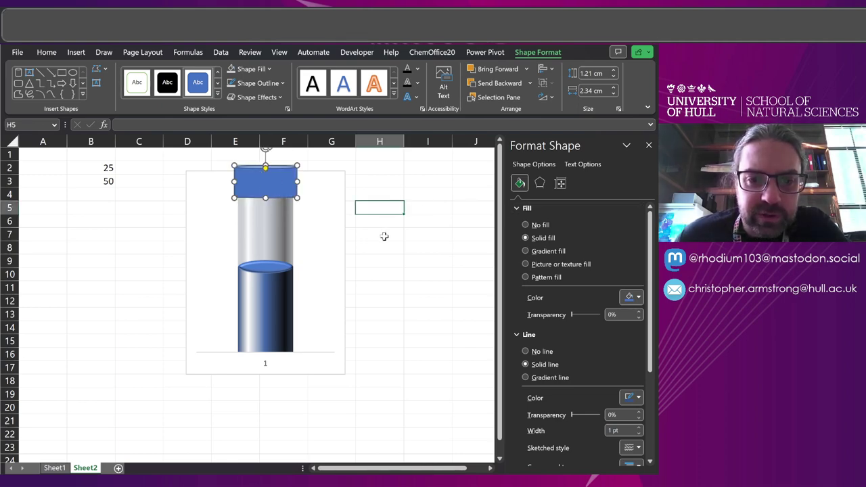
pyautogui.click(275, 175)
pyautogui.moveTo(274, 175); pyautogui.dragTo(268, 183)
pyautogui.click(369, 195)
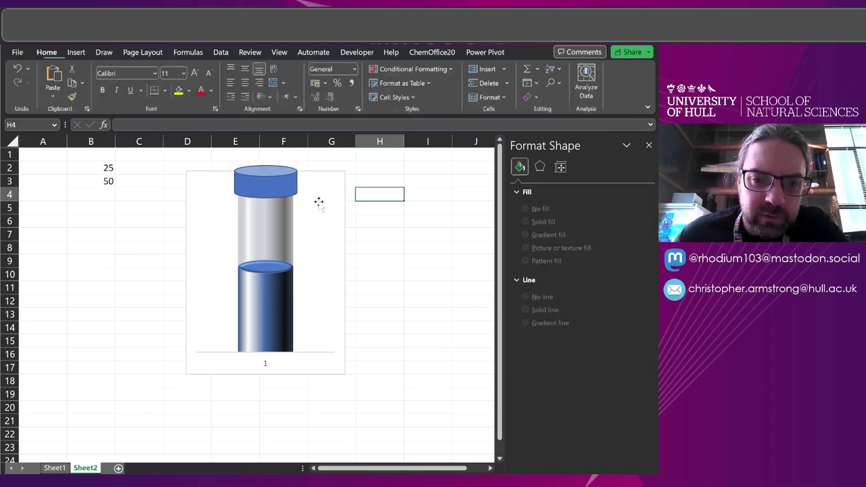
pyautogui.click(291, 193)
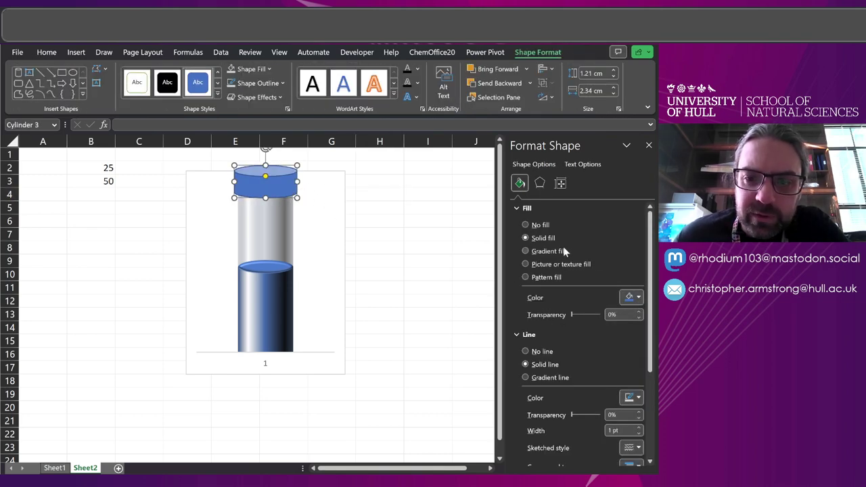
# Give the cap a blue gradient fill.
pyautogui.click(562, 253)
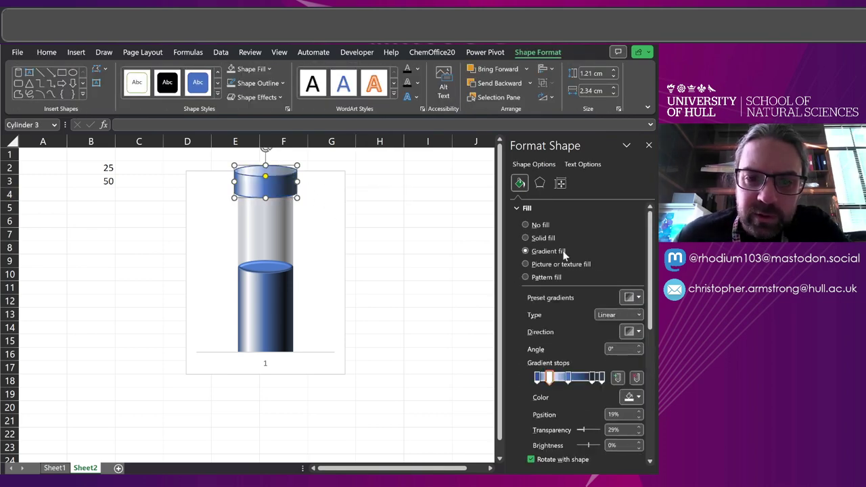
pyautogui.click(367, 237)
pyautogui.click(282, 187)
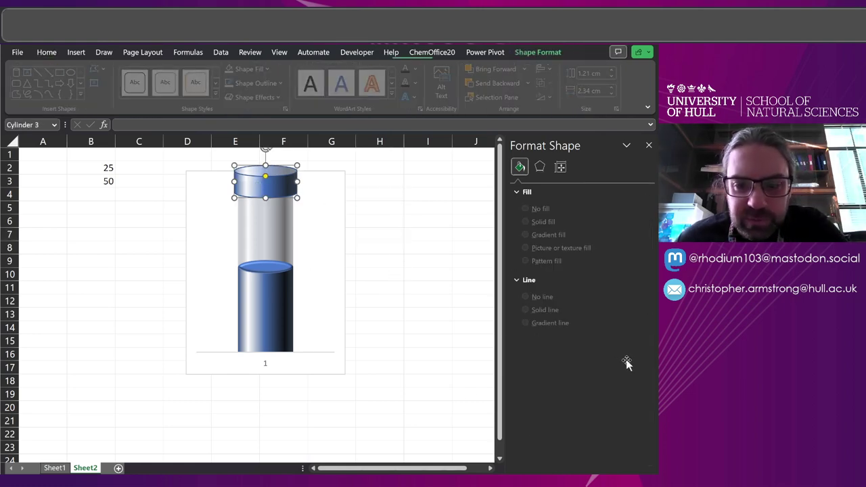
pyautogui.click(396, 266)
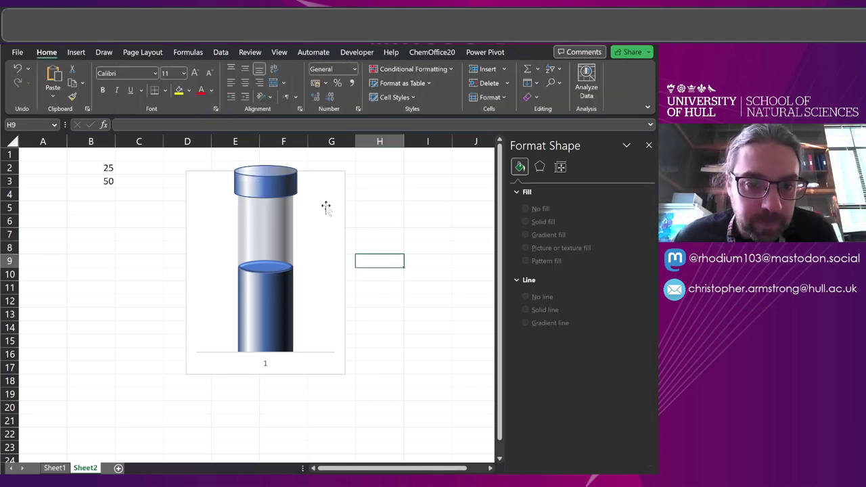
pyautogui.click(281, 186)
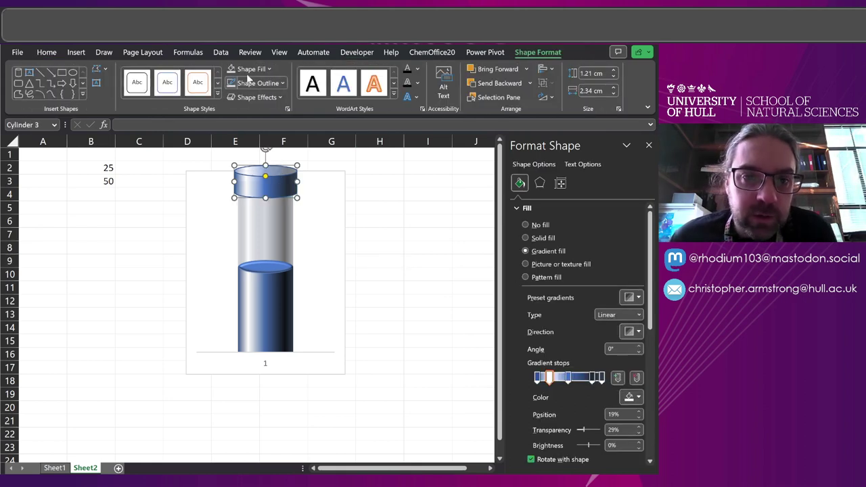
# Apply an outer shadow effect to the cap.
pyautogui.click(254, 97)
pyautogui.moveTo(289, 148)
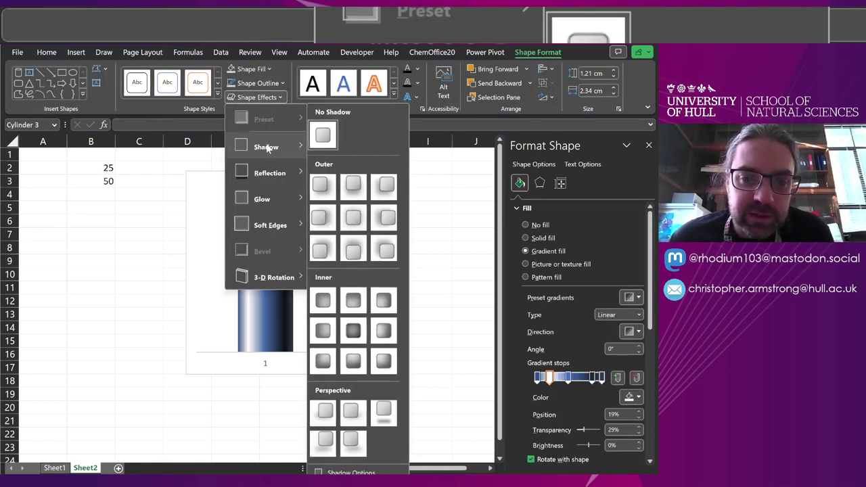
pyautogui.click(353, 190)
pyautogui.click(376, 185)
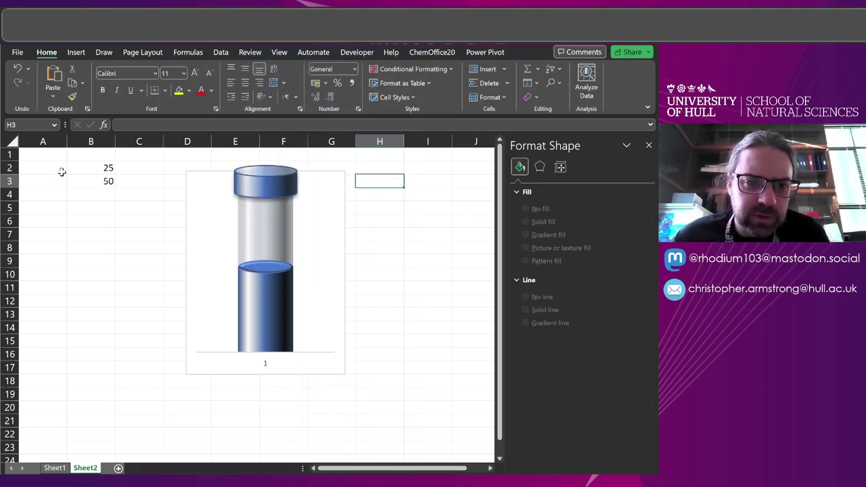
pyautogui.click(286, 186)
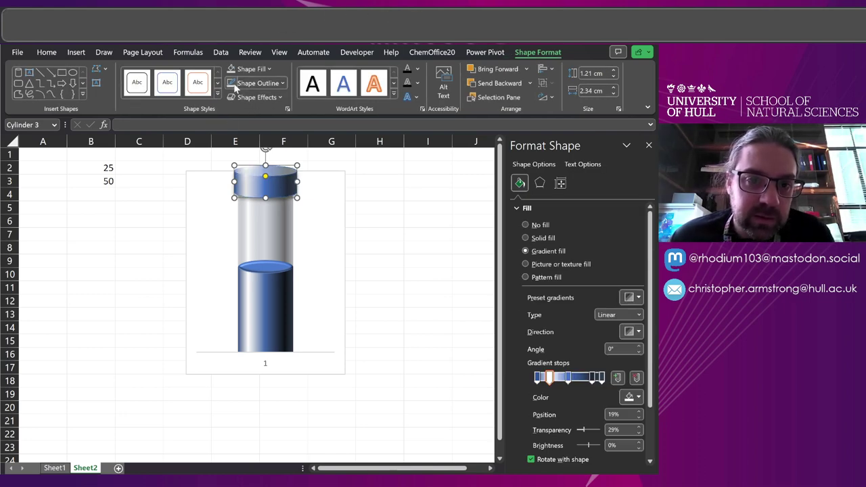
pyautogui.click(160, 196)
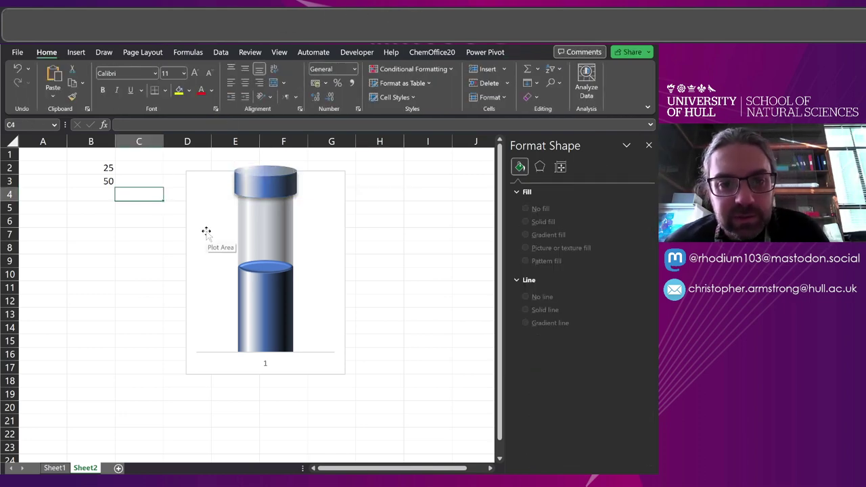
# Enter column headings 'x' in B8 and 'y' in C8.
pyautogui.click(124, 244)
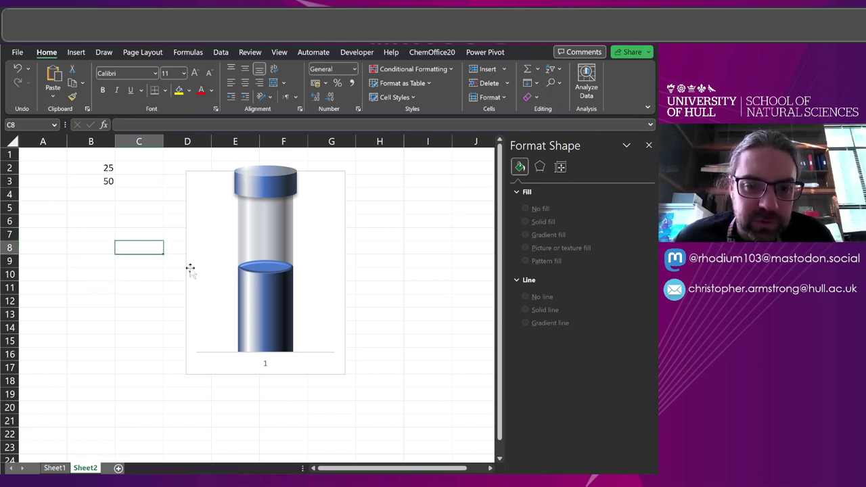
pyautogui.click(88, 247)
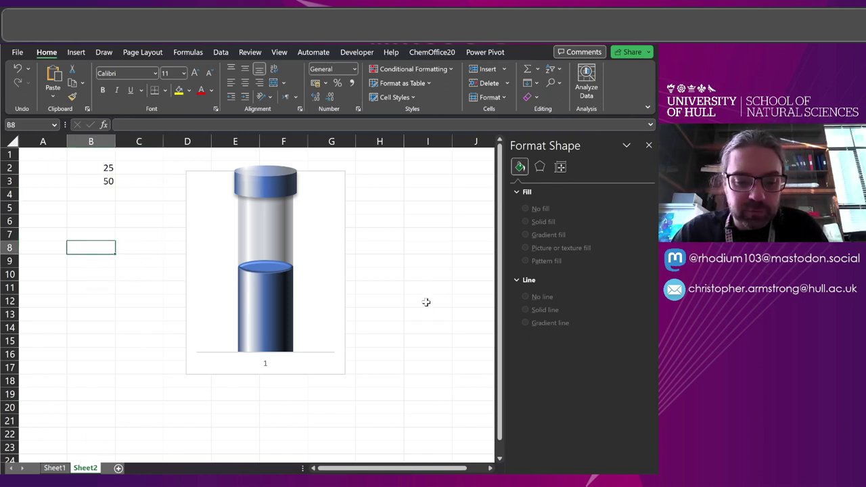
pyautogui.write('x')
pyautogui.press('Tab')
pyautogui.write('y')
pyautogui.press('Return')
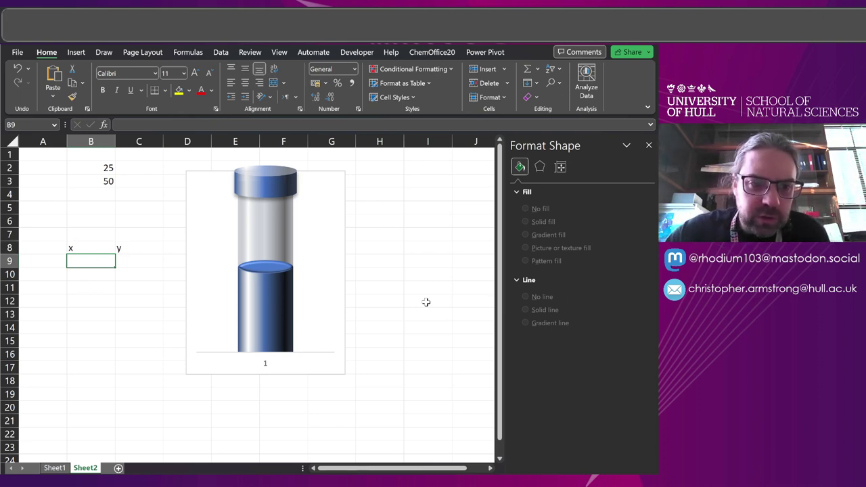
pyautogui.press('Up')
pyautogui.press('Right')
pyautogui.press('Left')
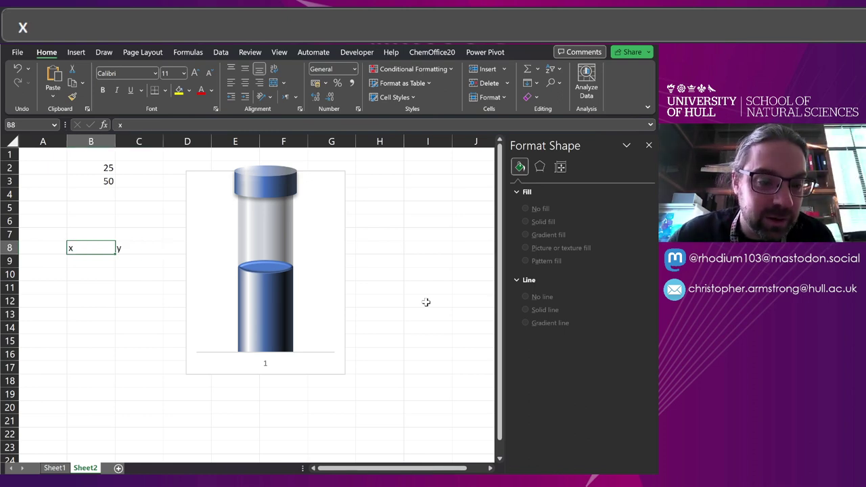
pyautogui.press('Down')
# Fill B9 with =RANDARRAY(8,1,0.9,1.1,FALSE) for random x positions.
pyautogui.write('=RAN')
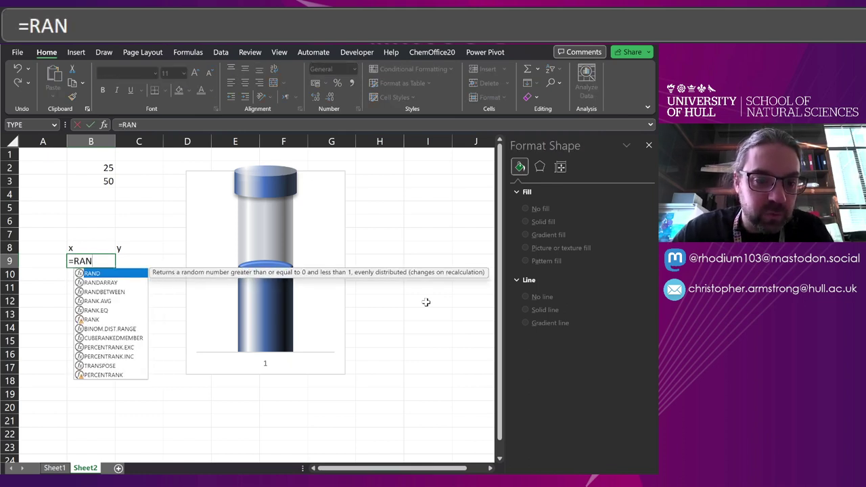
pyautogui.press('Down')
pyautogui.press('Tab')
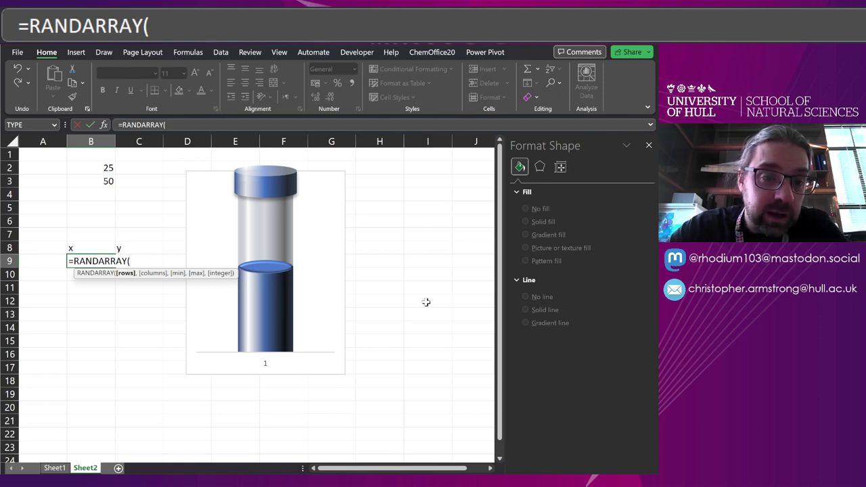
pyautogui.write('8,1,')
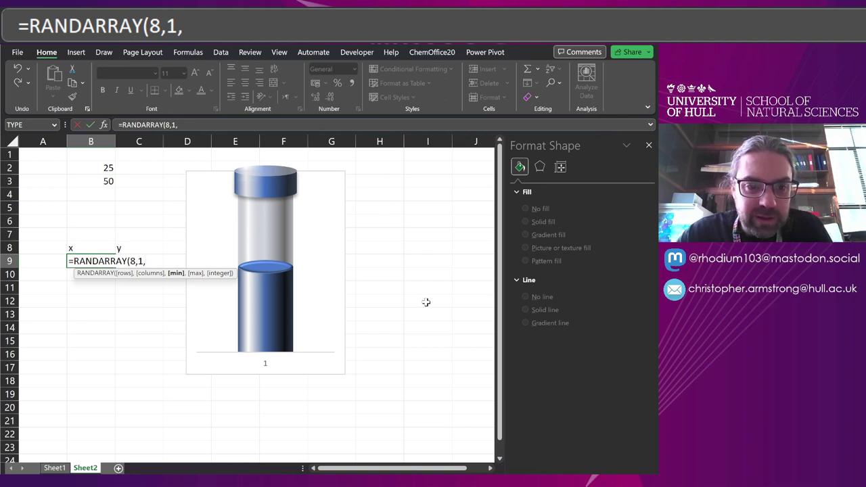
pyautogui.write('0.')
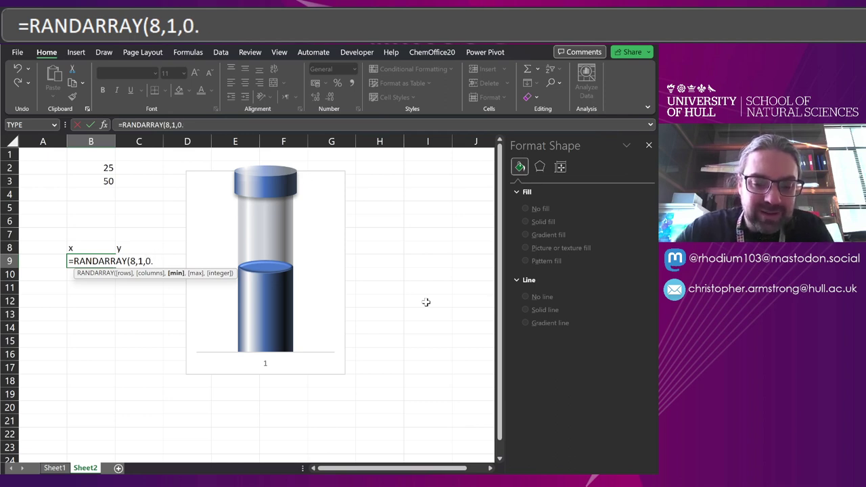
pyautogui.write('9,1.2')
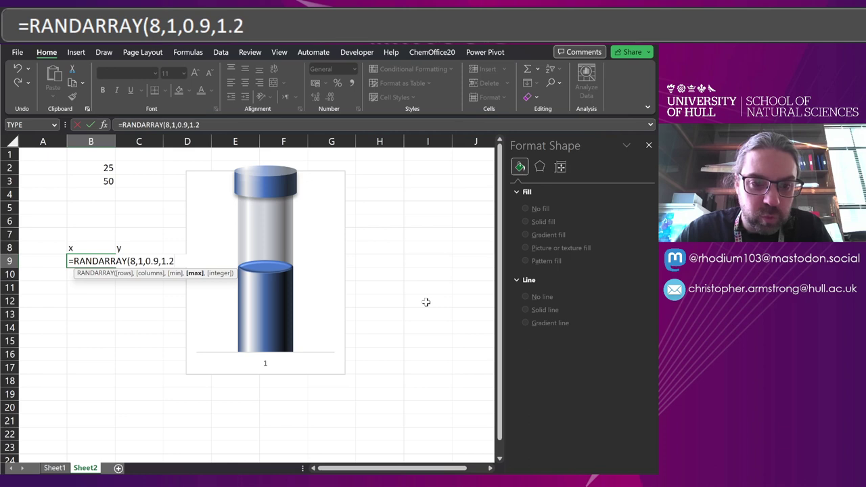
pyautogui.press('BackSpace')
pyautogui.write('1,FALSE)')
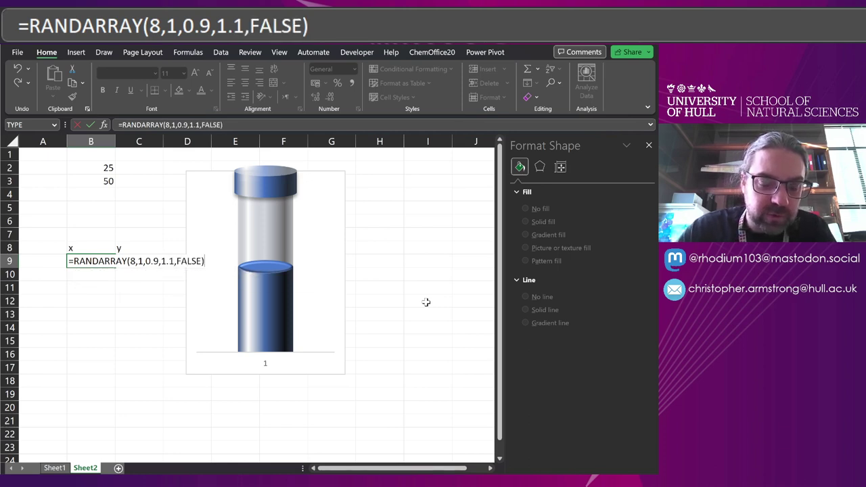
pyautogui.press('Return')
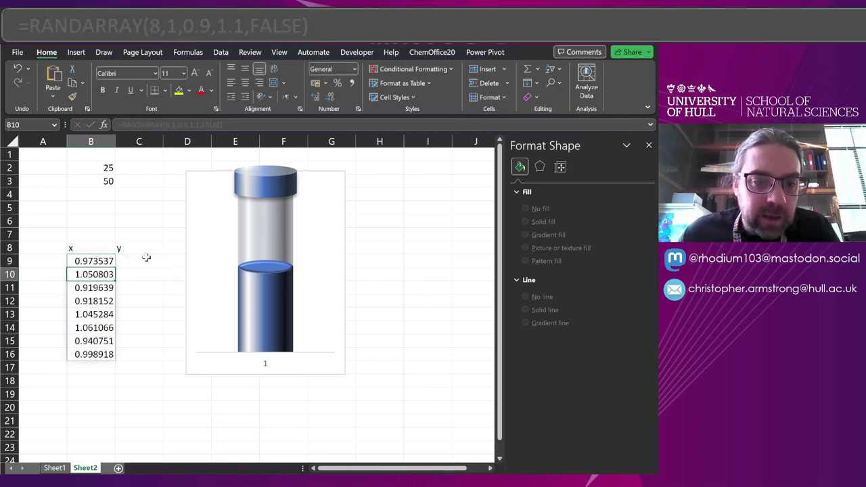
# Fill C9 with =RANDARRAY(8,1,2,B2-2,FALSE) for random y values.
pyautogui.click(143, 258)
pyautogui.write('=')
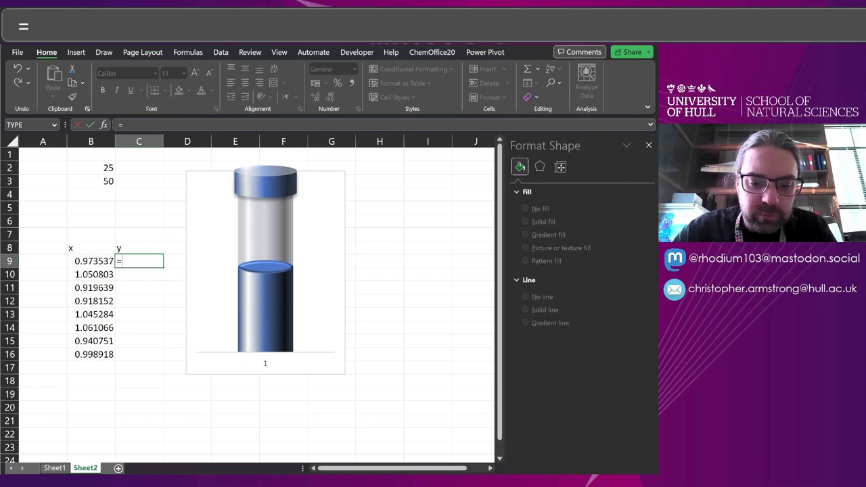
pyautogui.write('RAN')
pyautogui.press('Down')
pyautogui.press('Tab')
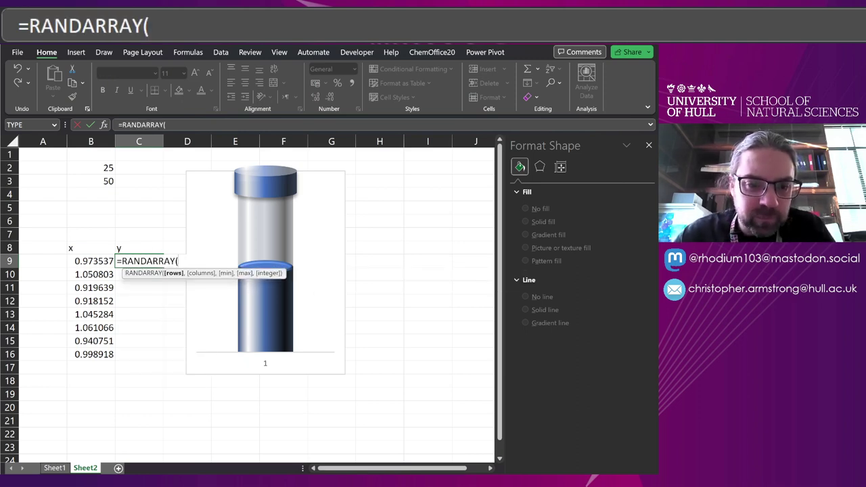
pyautogui.write('8,1,')
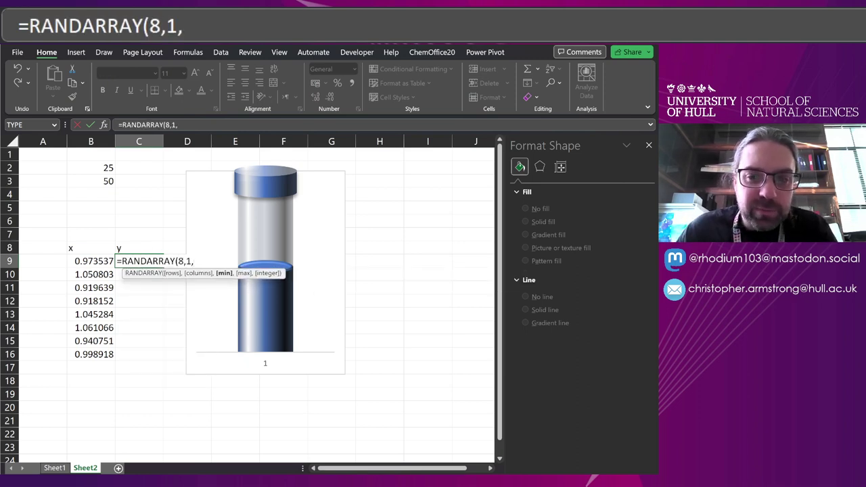
pyautogui.write('2,')
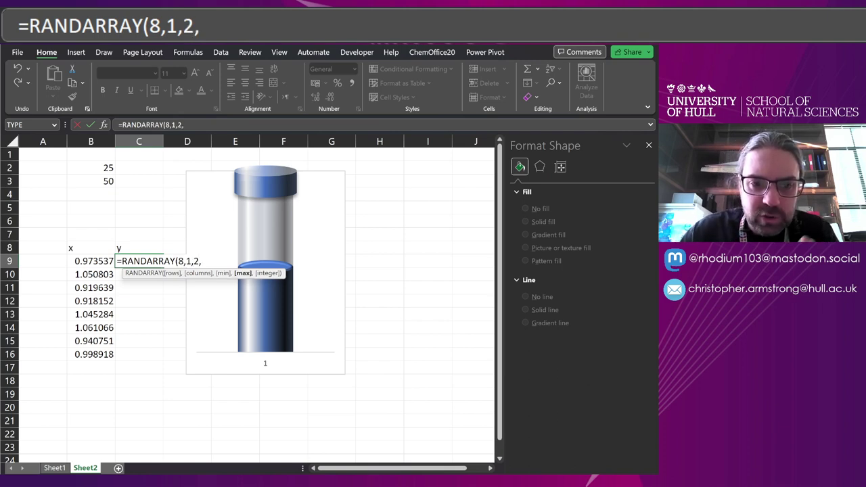
pyautogui.click(109, 169)
pyautogui.write('-')
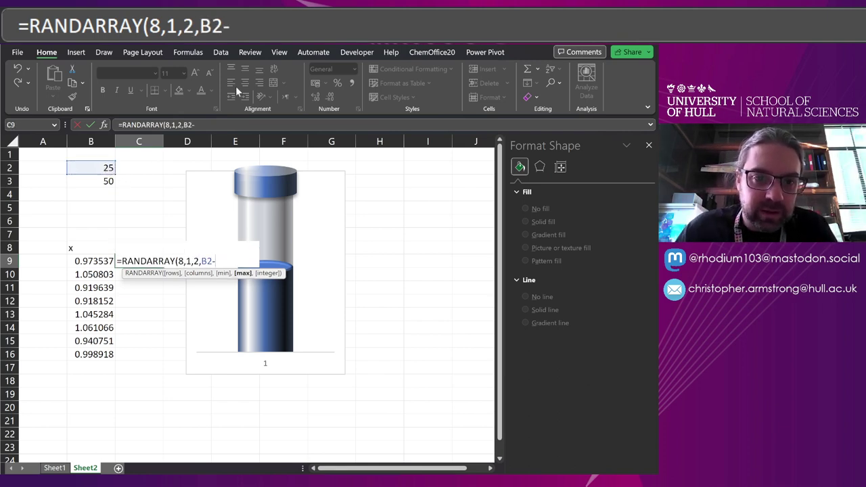
pyautogui.write('2,')
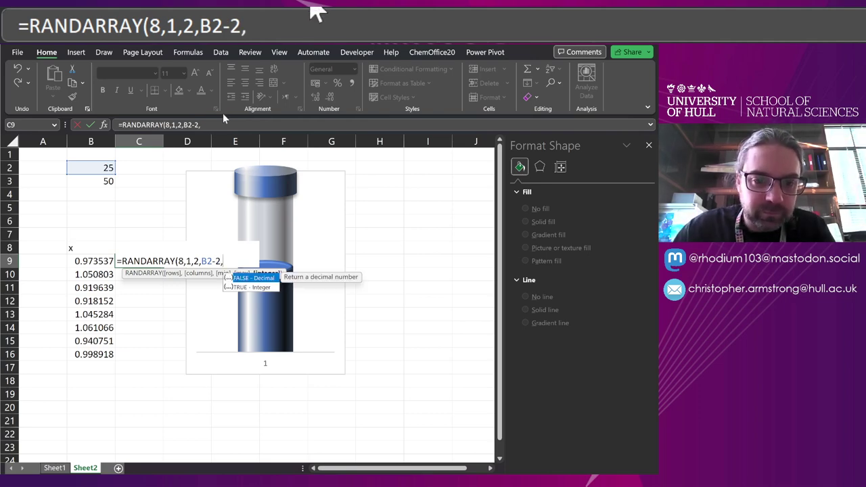
pyautogui.write('FAL')
pyautogui.press('Tab')
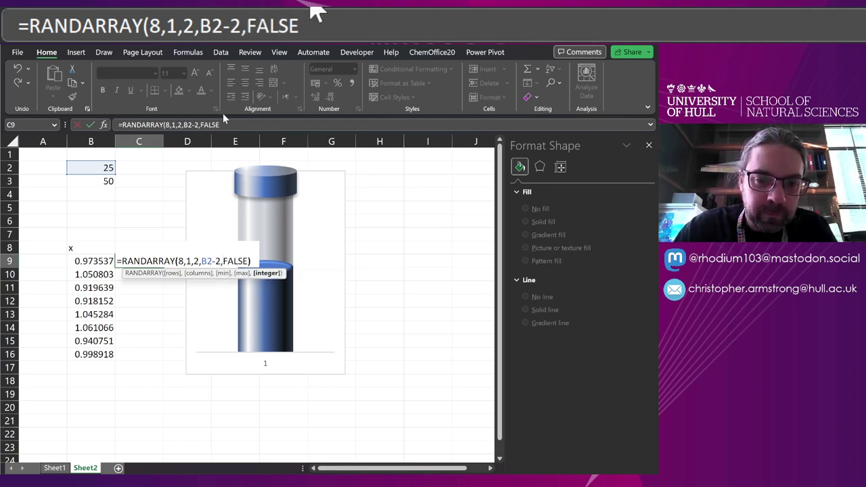
pyautogui.press('Return')
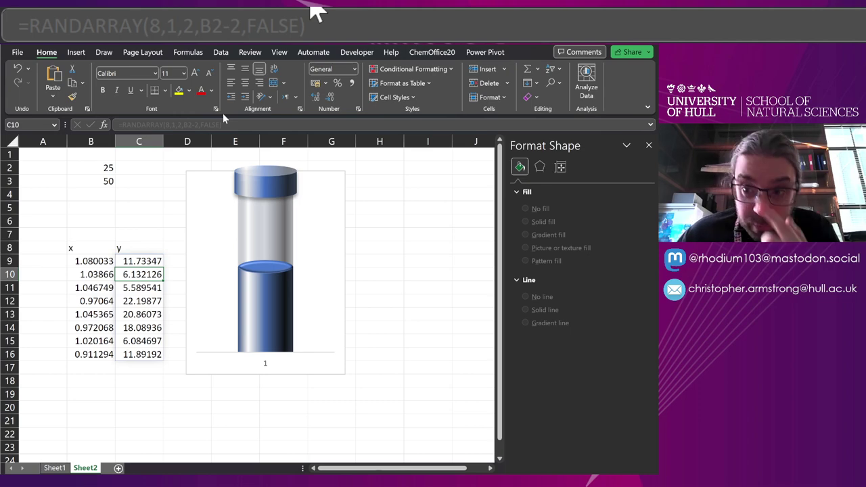
# Add a 'bubbles' chart series with X values B9:B16 and Y values C9:C16.
pyautogui.rightClick(224, 231)
pyautogui.click(283, 301)
pyautogui.click(266, 305)
pyautogui.write('bubbles')
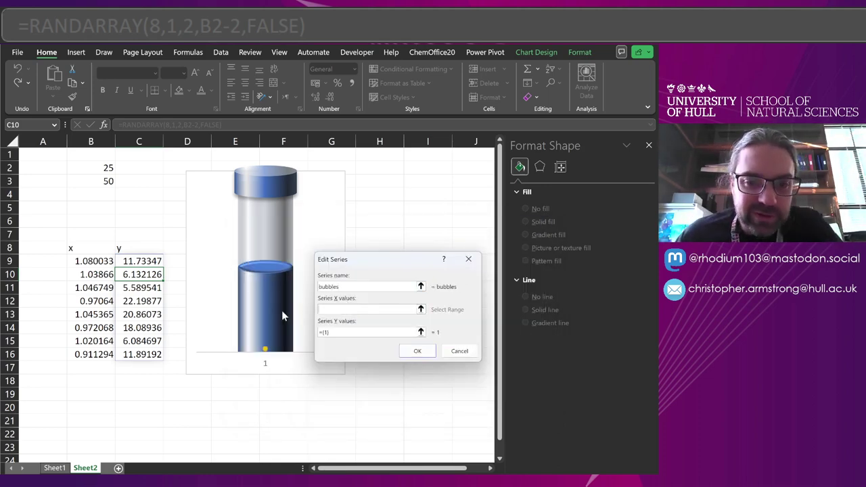
pyautogui.moveTo(92, 264); pyautogui.dragTo(94, 353)
pyautogui.click(359, 332)
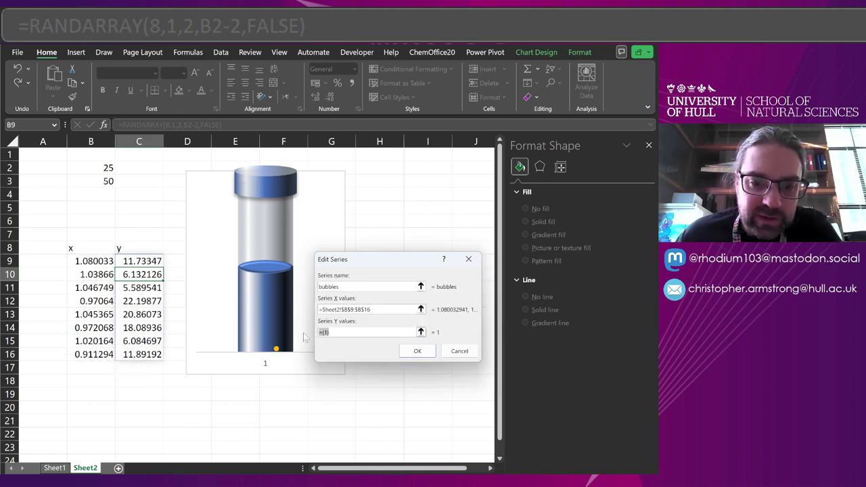
pyautogui.moveTo(136, 264); pyautogui.dragTo(135, 356)
pyautogui.click(427, 356)
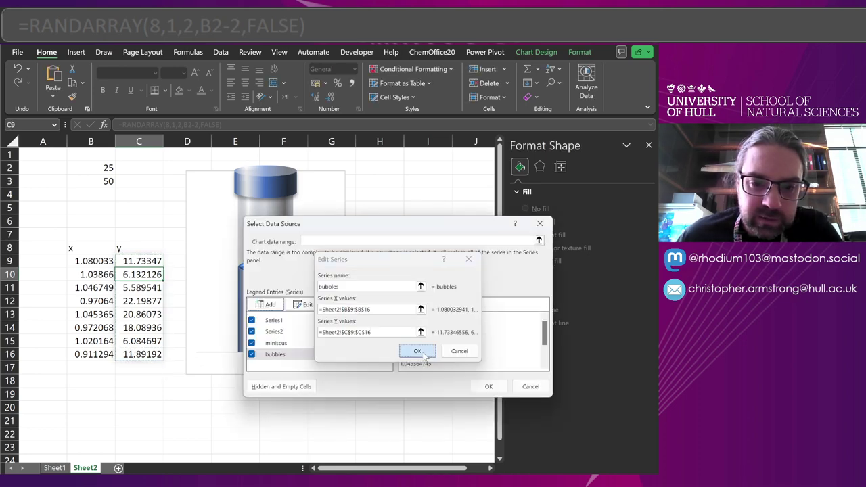
pyautogui.click(489, 387)
pyautogui.click(419, 279)
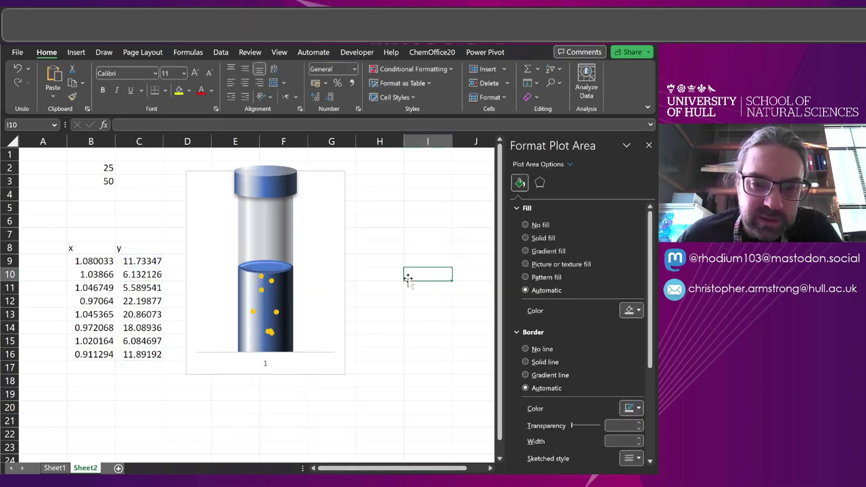
# Set the liquid level in B2 to 10 and check the bubble formulas.
pyautogui.click(105, 168)
pyautogui.write('10')
pyautogui.press('Return')
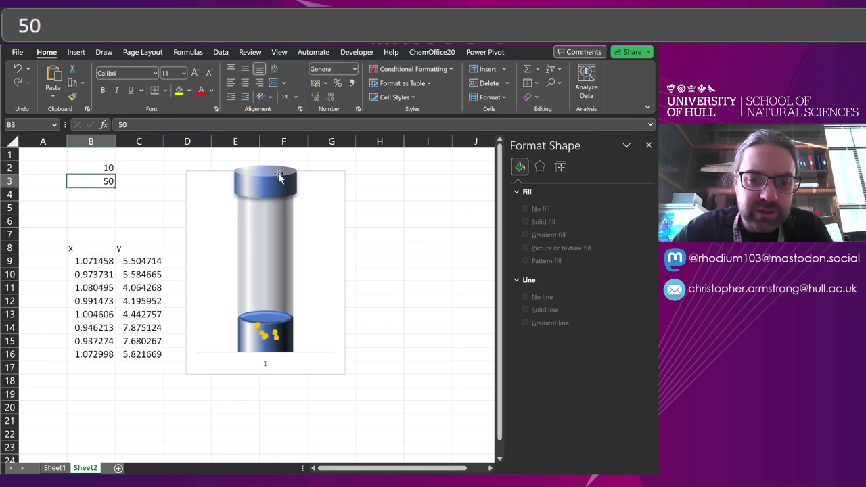
pyautogui.click(155, 261)
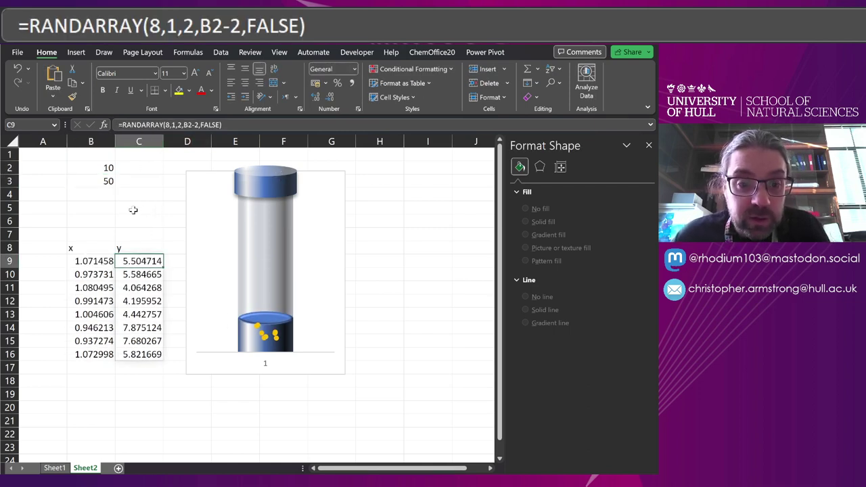
pyautogui.click(105, 169)
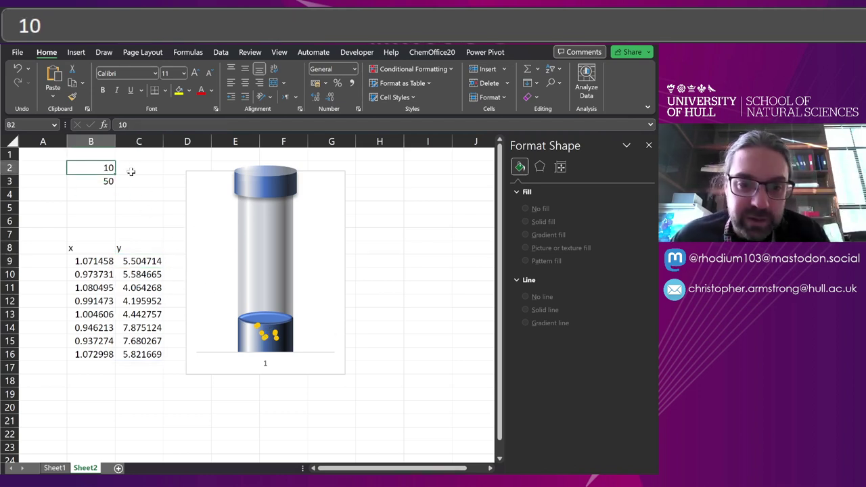
# Change the C9 formula's maximum to B2-3 and restore B2 to 25.
pyautogui.click(150, 265)
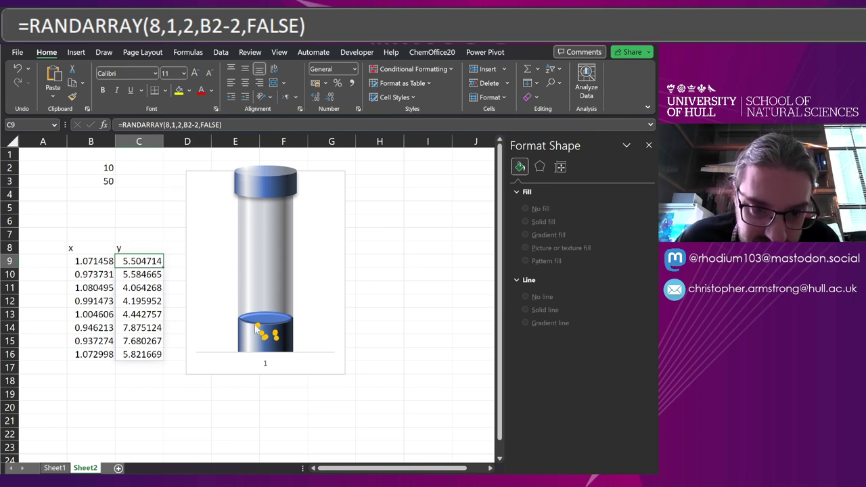
pyautogui.press('F2')
pyautogui.press('Left')
pyautogui.press('Left')
pyautogui.press('Left')
pyautogui.press('Left')
pyautogui.press('Left')
pyautogui.press('Left')
pyautogui.press('Left')
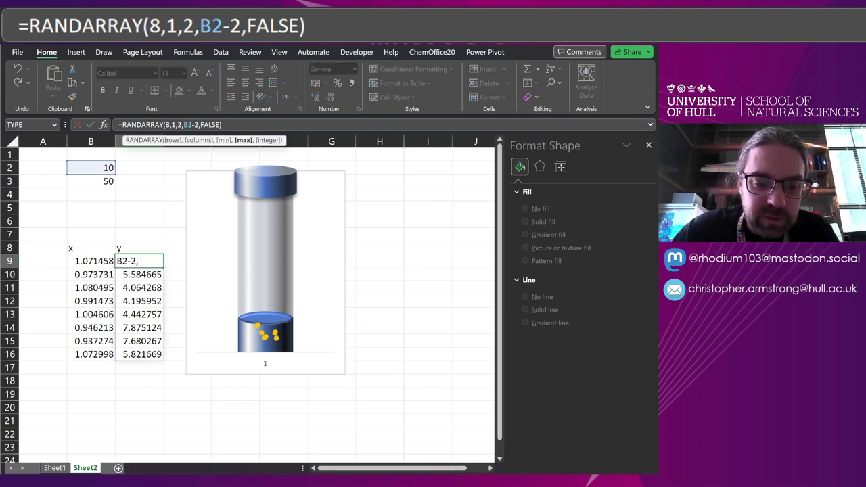
pyautogui.press('BackSpace')
pyautogui.write('3')
pyautogui.press('Return')
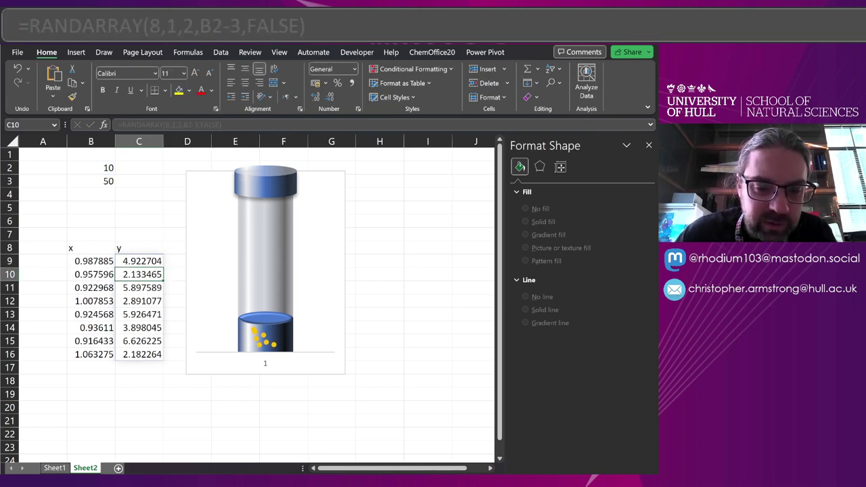
pyautogui.click(82, 169)
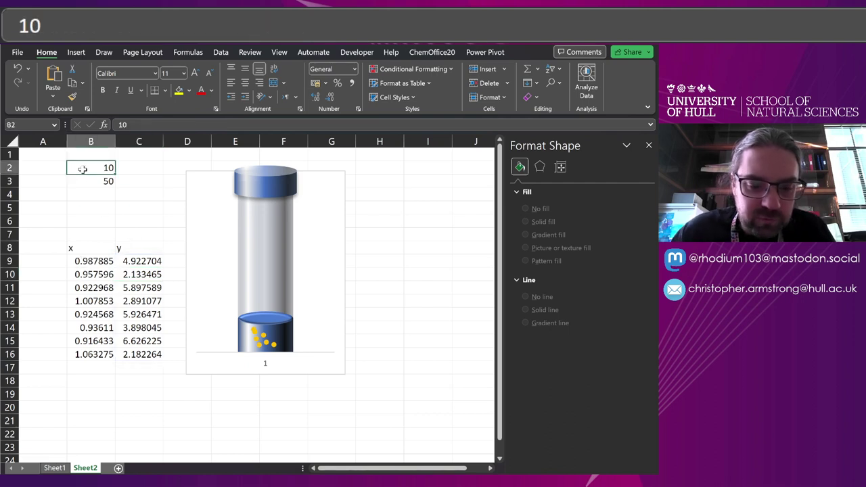
pyautogui.write('25')
pyautogui.press('Return')
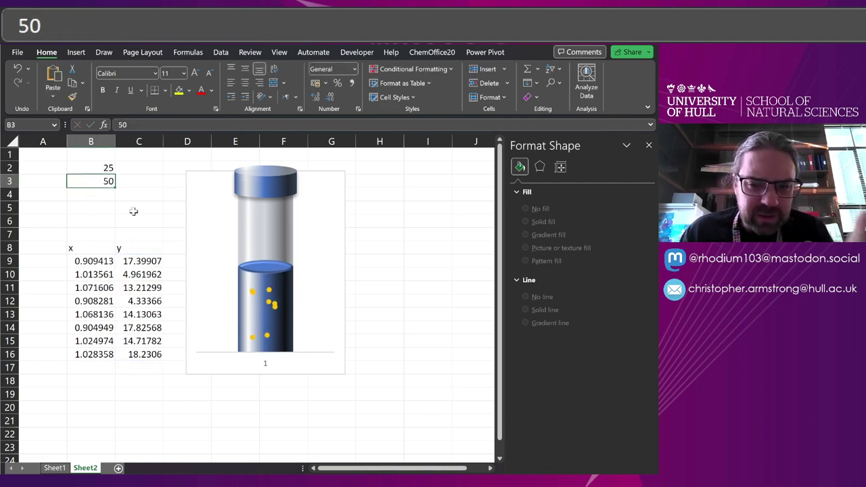
# Widen the B9 x-range to =RANDARRAY(8,1,0.85,1.15,FALSE).
pyautogui.click(98, 263)
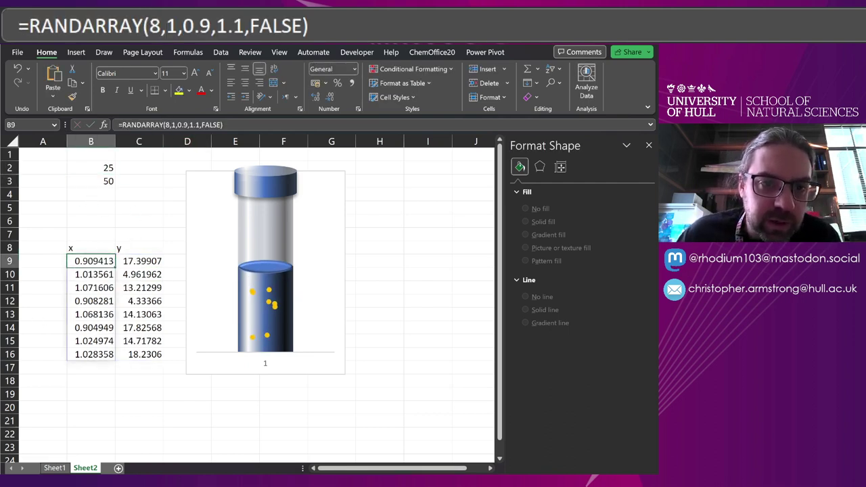
pyautogui.click(182, 125)
pyautogui.press('BackSpace')
pyautogui.write('85')
pyautogui.press('Right')
pyautogui.press('Right')
pyautogui.press('Right')
pyautogui.press('Right')
pyautogui.write('5')
pyautogui.press('Return')
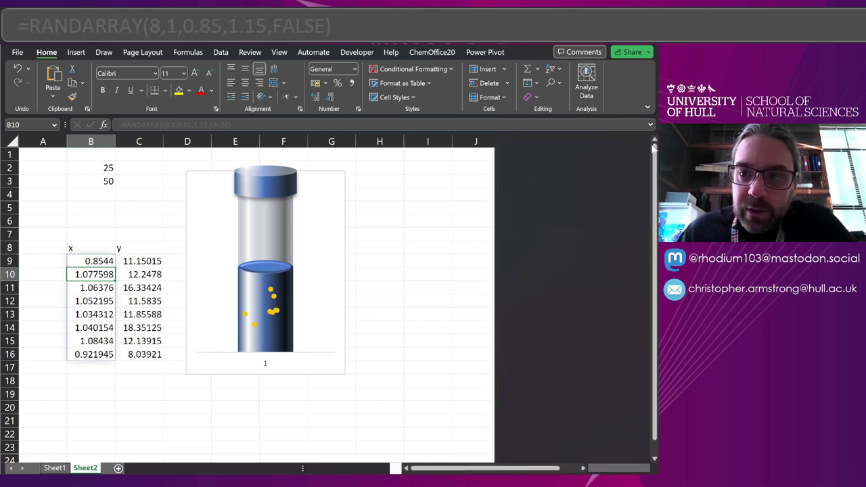
# Draw an oval circle beside the test-tube chart and nudge it slightly left.
pyautogui.click(649, 145)
pyautogui.click(76, 52)
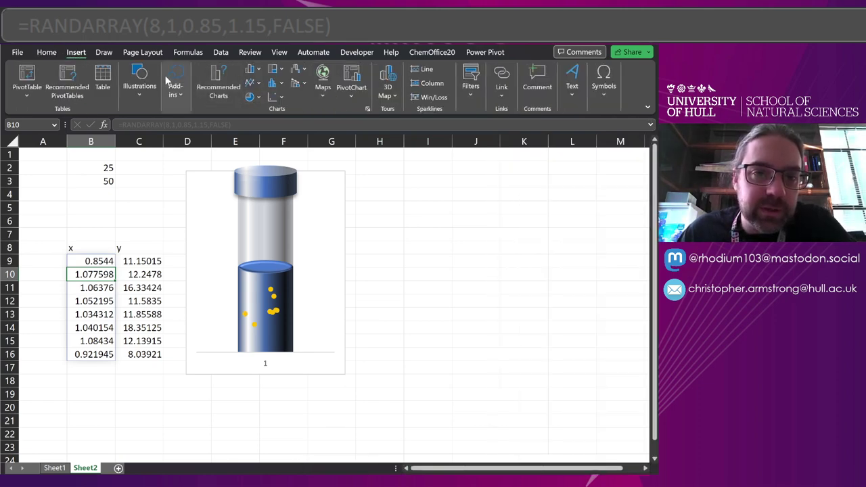
pyautogui.click(139, 84)
pyautogui.click(160, 129)
pyautogui.click(170, 287)
pyautogui.moveTo(349, 229); pyautogui.dragTo(371, 248)
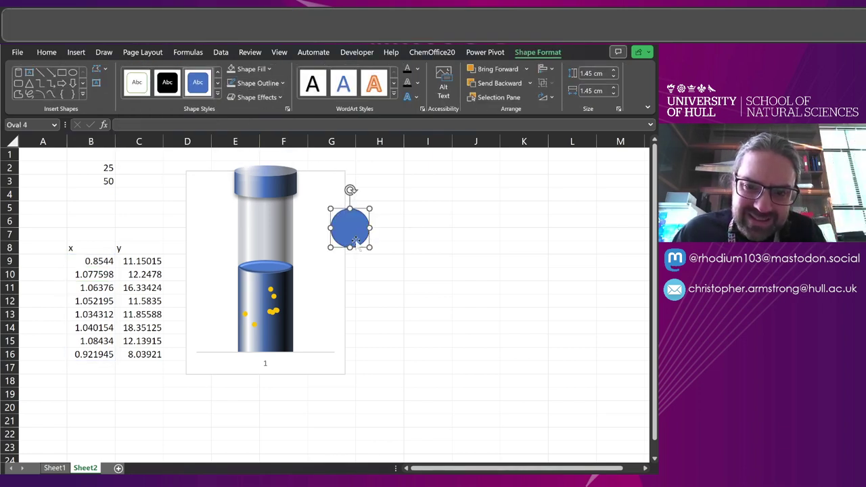
pyautogui.moveTo(374, 254); pyautogui.dragTo(351, 253)
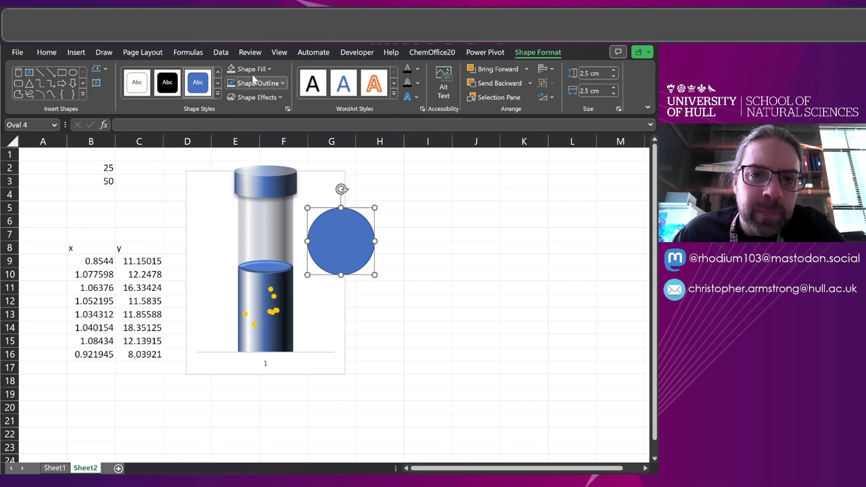
# Give the circle a light blue gradient fill and change the gradient type to radial.
pyautogui.click(252, 69)
pyautogui.moveTo(284, 255)
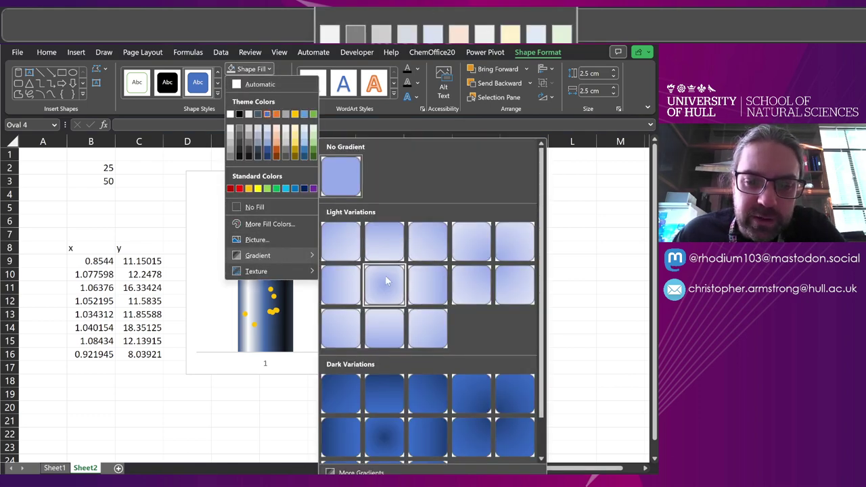
pyautogui.click(384, 240)
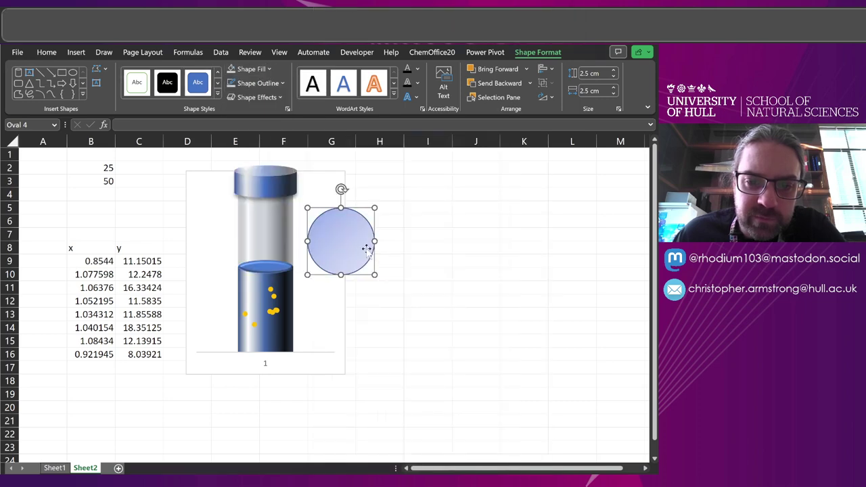
pyautogui.rightClick(367, 252)
pyautogui.click(259, 69)
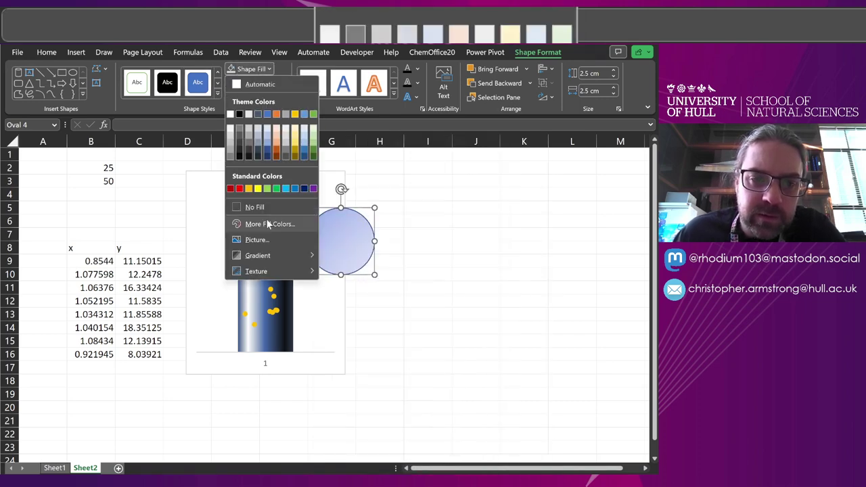
pyautogui.moveTo(274, 255)
pyautogui.click(358, 472)
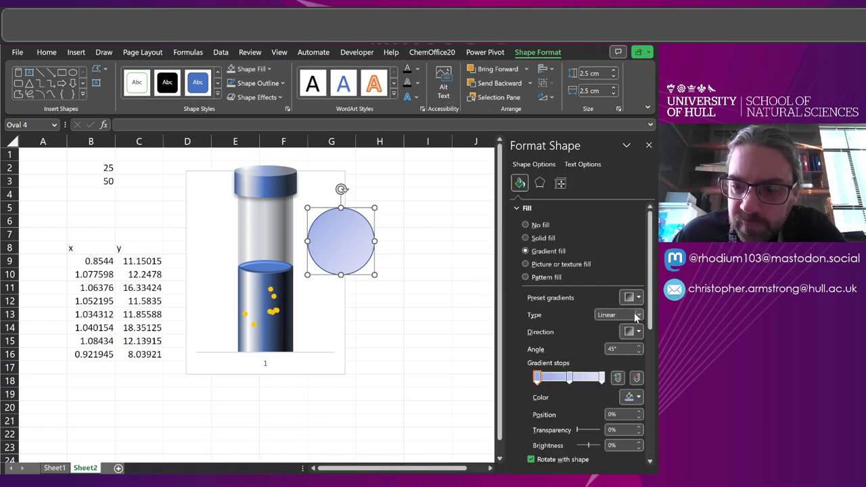
pyautogui.click(637, 314)
pyautogui.click(623, 330)
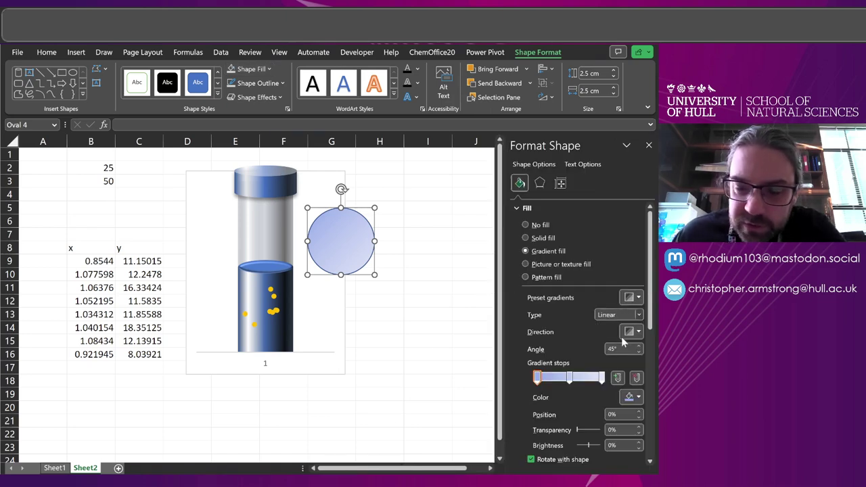
# Cut the gradient to two partly transparent stops (right one 61%), recolour a stop, and lower the circle.
pyautogui.moveTo(573, 380); pyautogui.dragTo(566, 402)
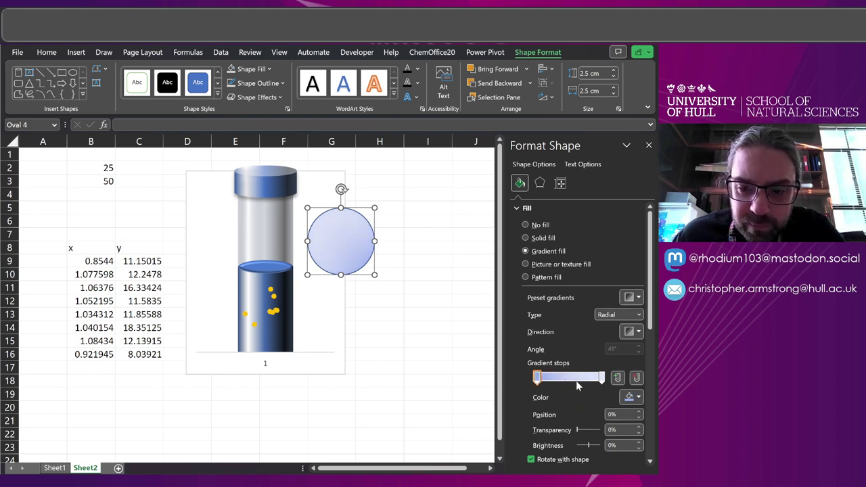
pyautogui.moveTo(601, 378)
pyautogui.mouseDown()
pyautogui.moveTo(553, 377)
pyautogui.moveTo(606, 379)
pyautogui.mouseUp()
pyautogui.click(537, 378)
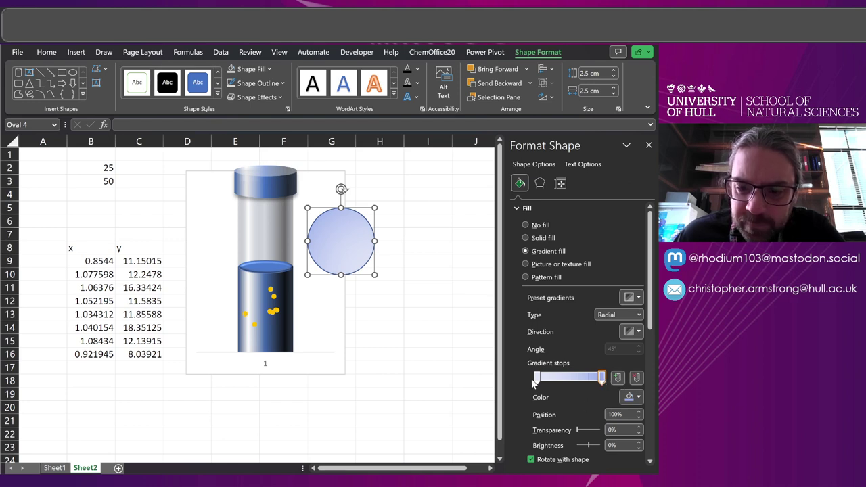
pyautogui.click(536, 377)
pyautogui.moveTo(575, 431); pyautogui.dragTo(590, 430)
pyautogui.click(602, 379)
pyautogui.click(630, 398)
pyautogui.click(652, 325)
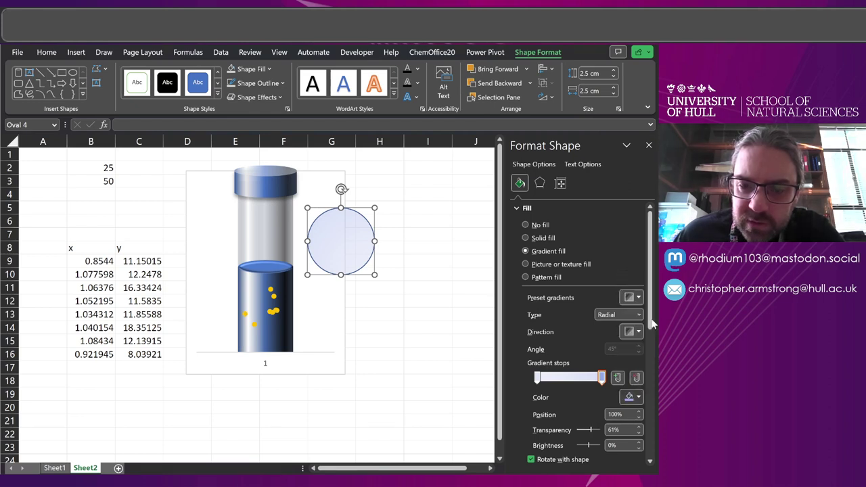
pyautogui.moveTo(359, 237); pyautogui.dragTo(349, 263)
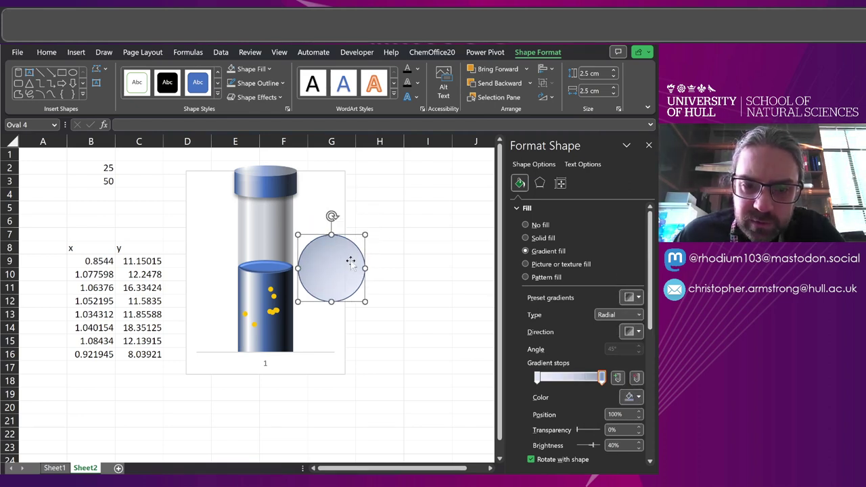
# Give the circle a gradient outline with a dark blue end stop at a 45° angle.
pyautogui.click(522, 210)
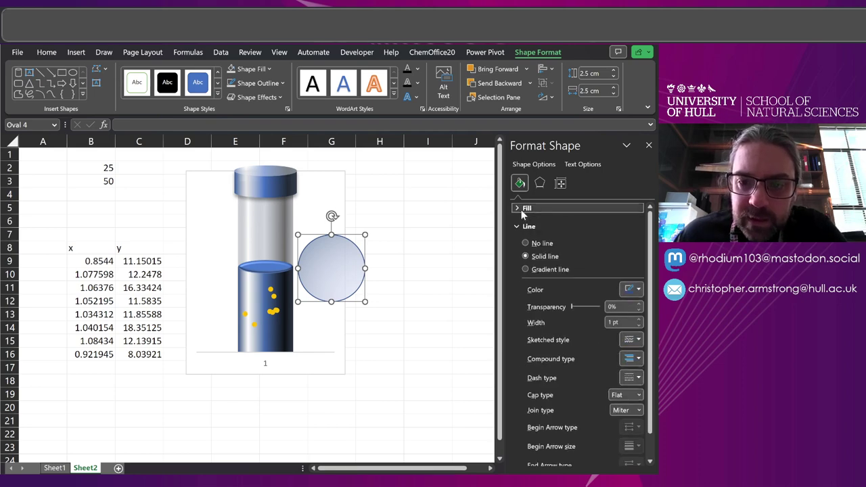
pyautogui.click(534, 266)
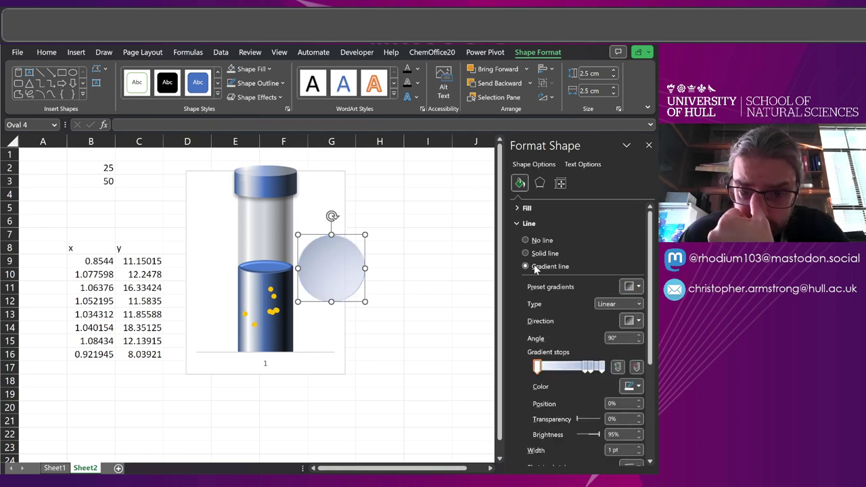
pyautogui.click(601, 366)
pyautogui.click(636, 386)
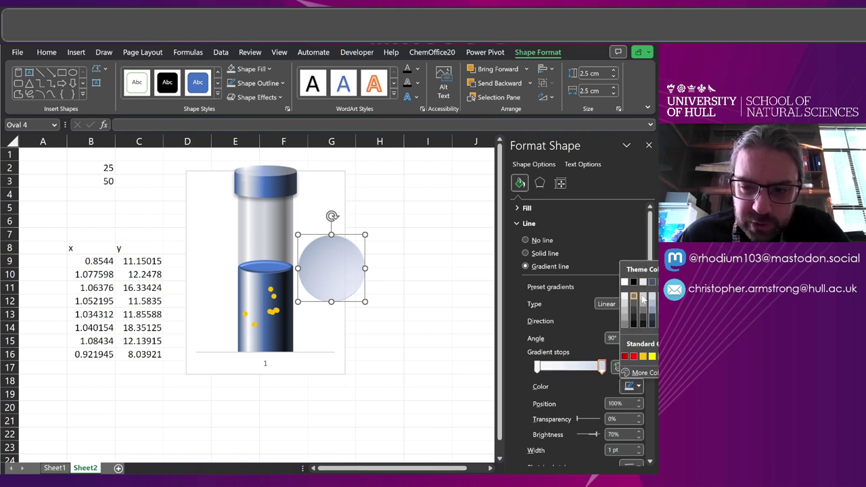
pyautogui.click(662, 316)
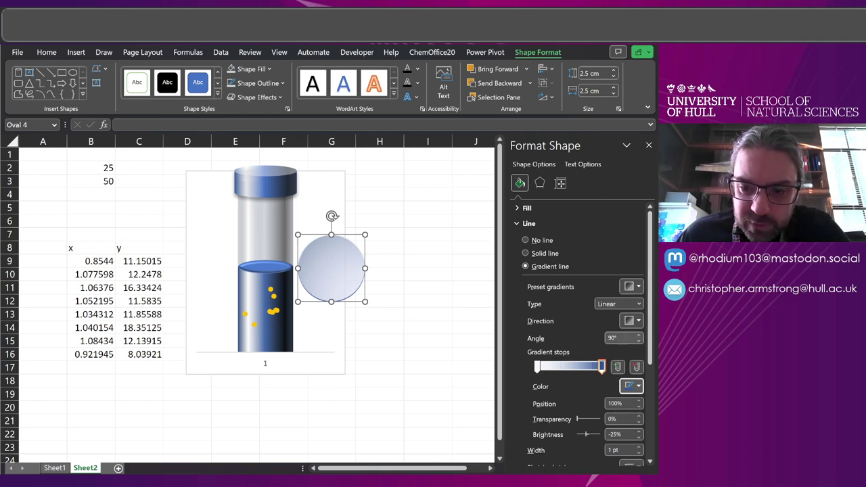
pyautogui.write('45')
pyautogui.press('Return')
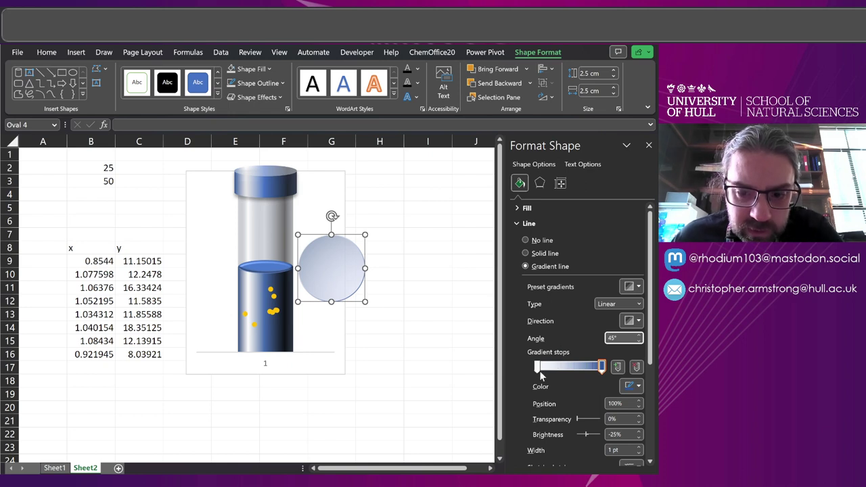
# Add an extra stop at the end of the outline gradient and check the smaller bubble.
pyautogui.click(587, 366)
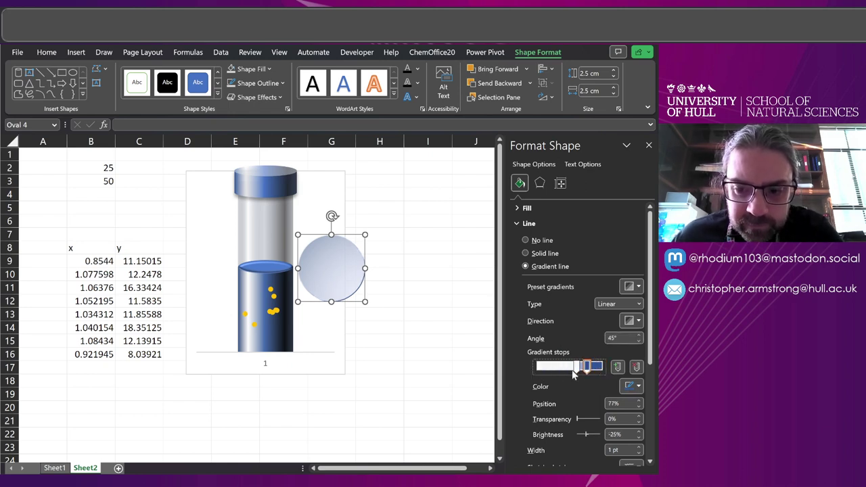
pyautogui.moveTo(576, 366); pyautogui.dragTo(537, 366)
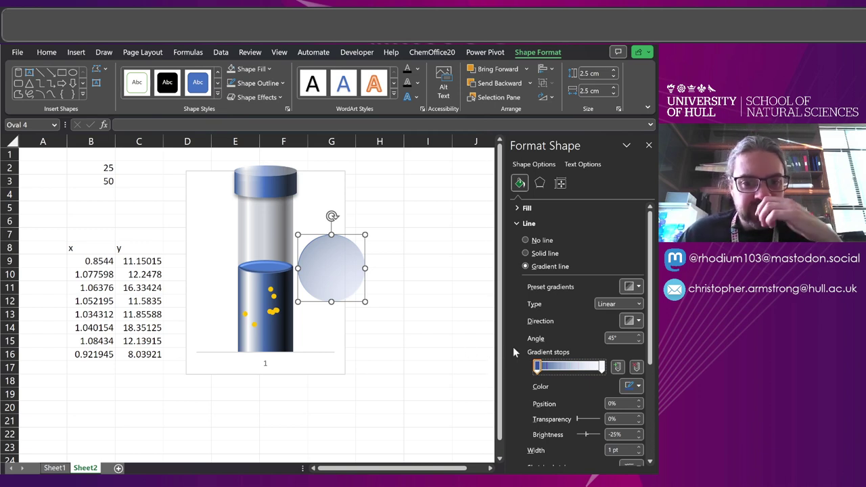
pyautogui.click(344, 253)
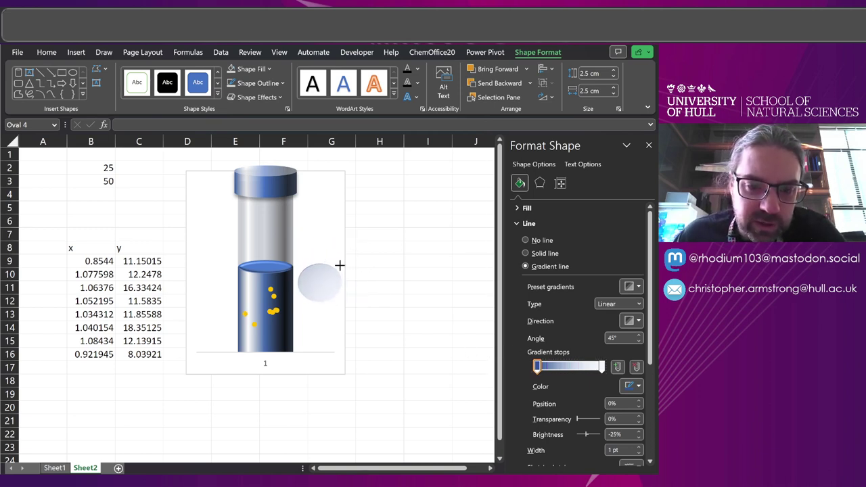
pyautogui.click(333, 270)
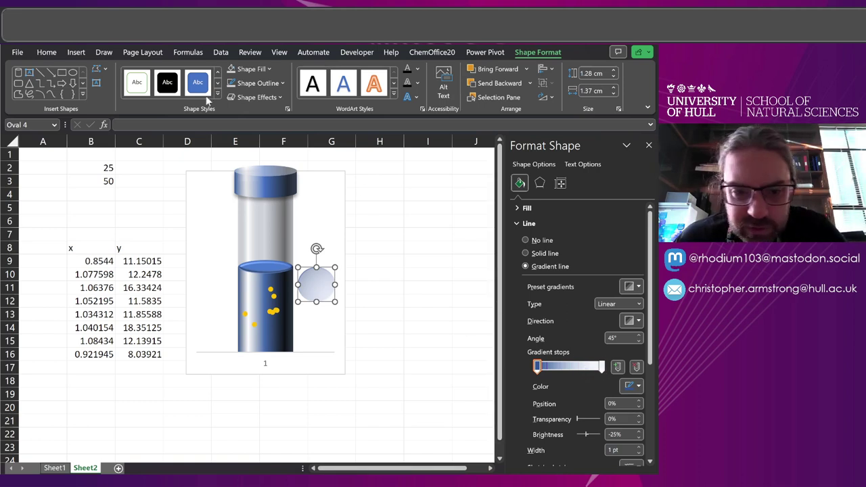
# Add a tiny white, outline-free highlight dot on the bubble and move both circles to column H.
pyautogui.click(71, 73)
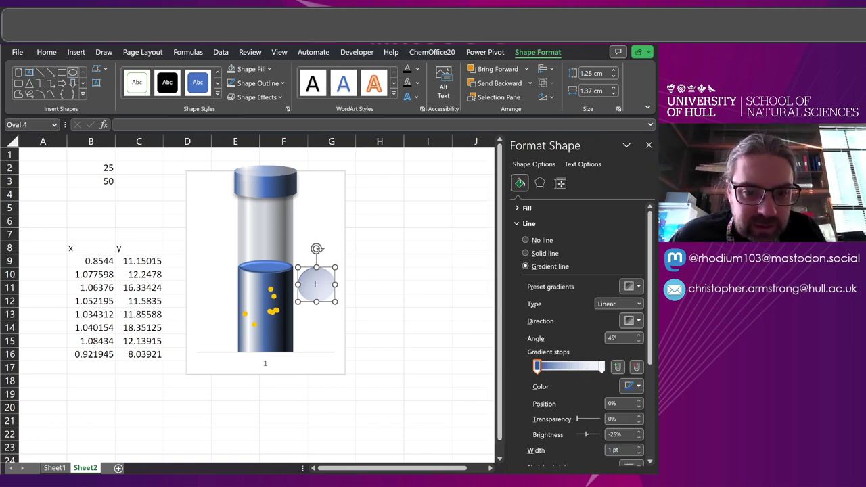
pyautogui.moveTo(305, 278); pyautogui.dragTo(313, 287)
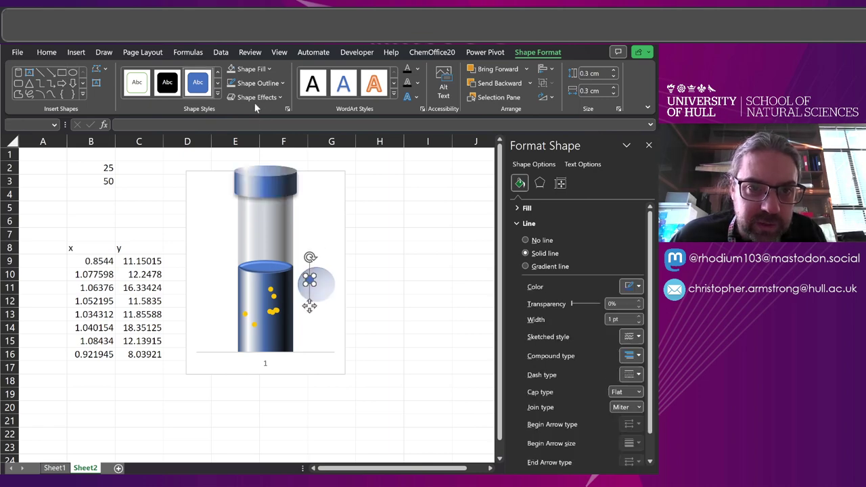
pyautogui.click(252, 69)
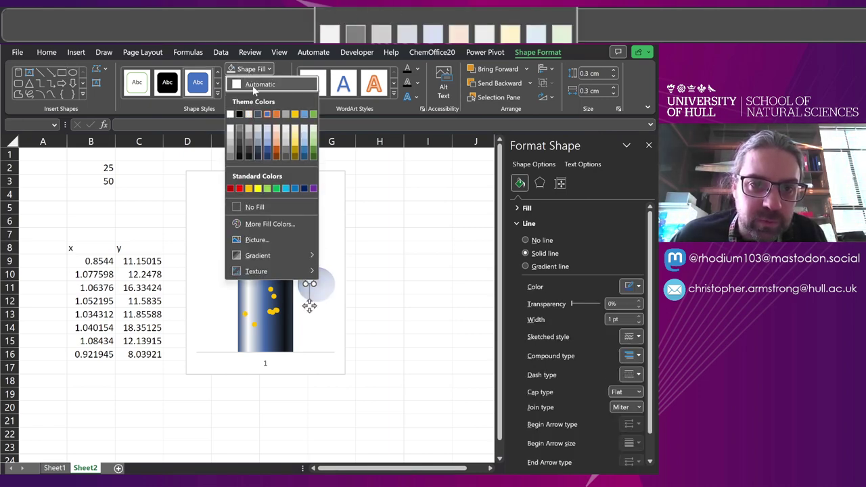
pyautogui.click(231, 114)
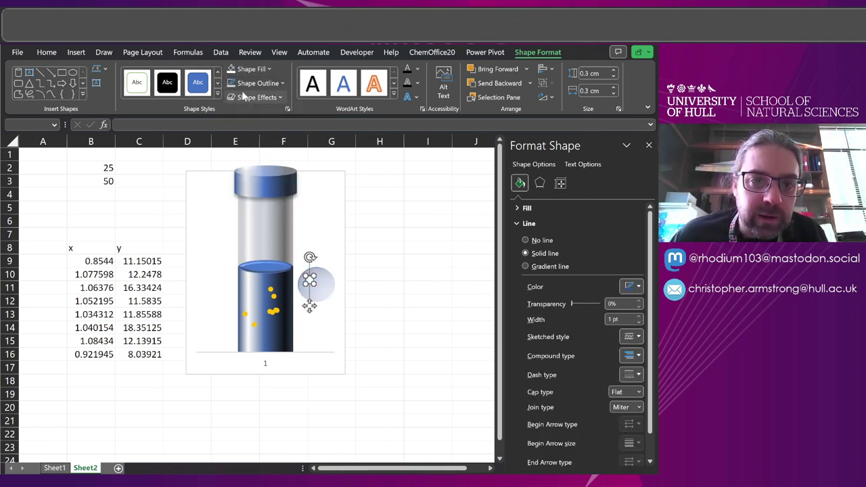
pyautogui.click(258, 83)
pyautogui.click(259, 222)
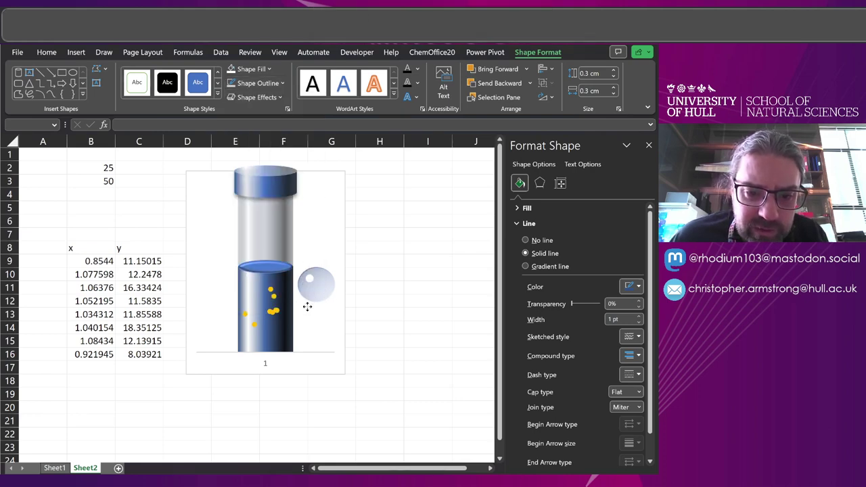
pyautogui.keyDown('shift'); pyautogui.click(332, 287); pyautogui.keyUp('shift')
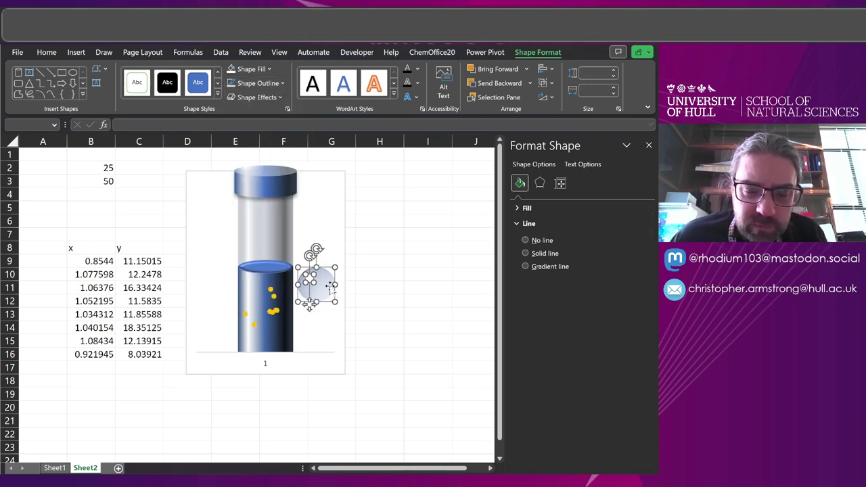
pyautogui.moveTo(322, 292); pyautogui.dragTo(407, 283)
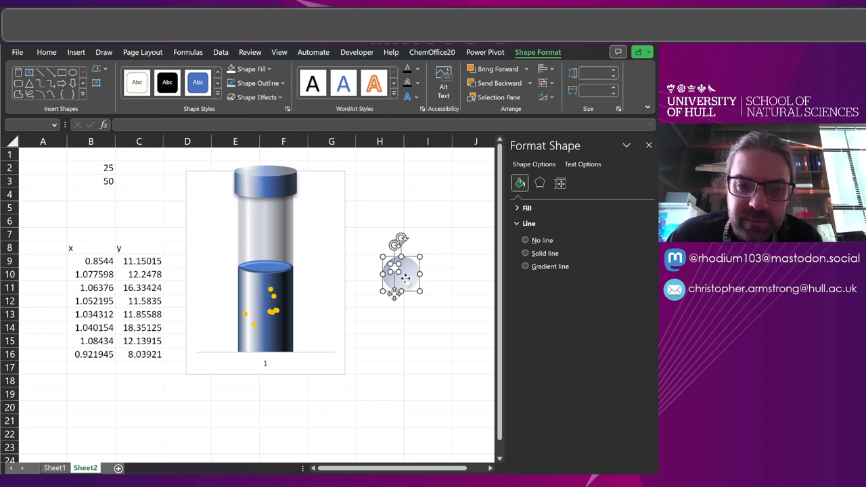
# Group the two circles into one bubble and place it over the blue liquid.
pyautogui.rightClick(406, 283)
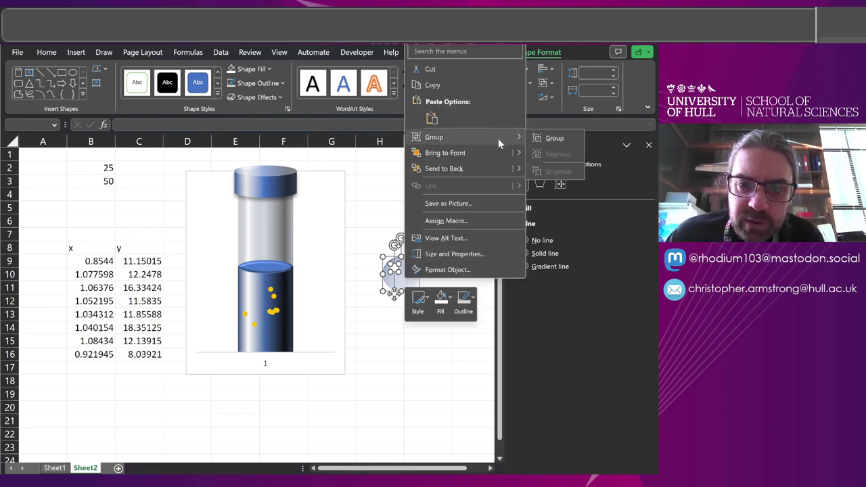
pyautogui.click(562, 141)
pyautogui.moveTo(404, 276); pyautogui.dragTo(393, 244)
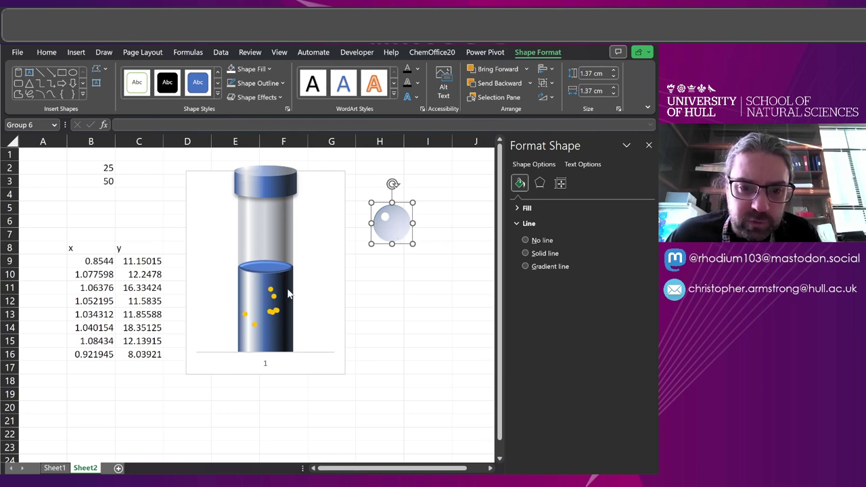
pyautogui.click(274, 309)
pyautogui.click(379, 248)
pyautogui.moveTo(412, 203); pyautogui.dragTo(389, 231)
pyautogui.moveTo(379, 265); pyautogui.dragTo(280, 315)
pyautogui.moveTo(286, 279); pyautogui.dragTo(285, 280)
# Make the first outline gradient stop of the large circle 28% transparent.
pyautogui.click(283, 289)
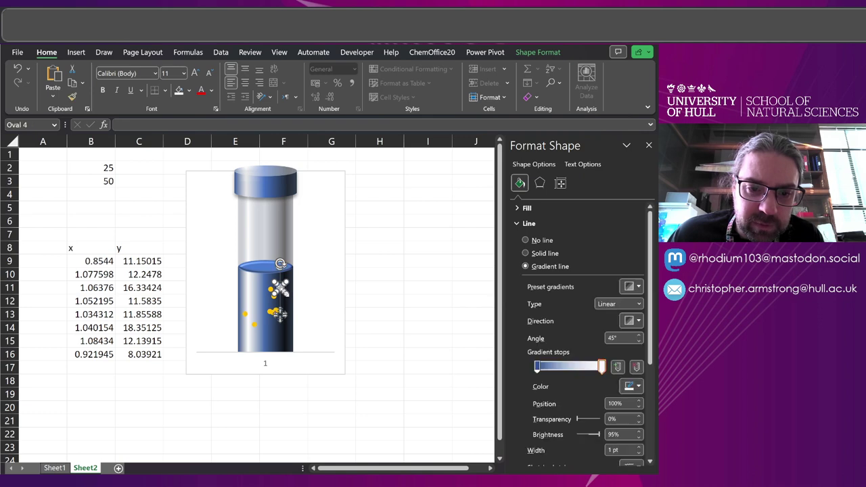
pyautogui.click(538, 367)
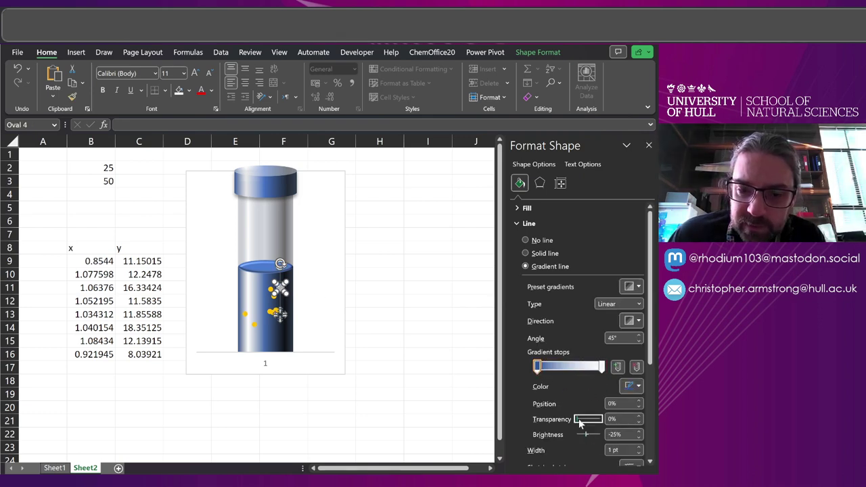
pyautogui.moveTo(580, 421); pyautogui.dragTo(586, 422)
pyautogui.click(601, 367)
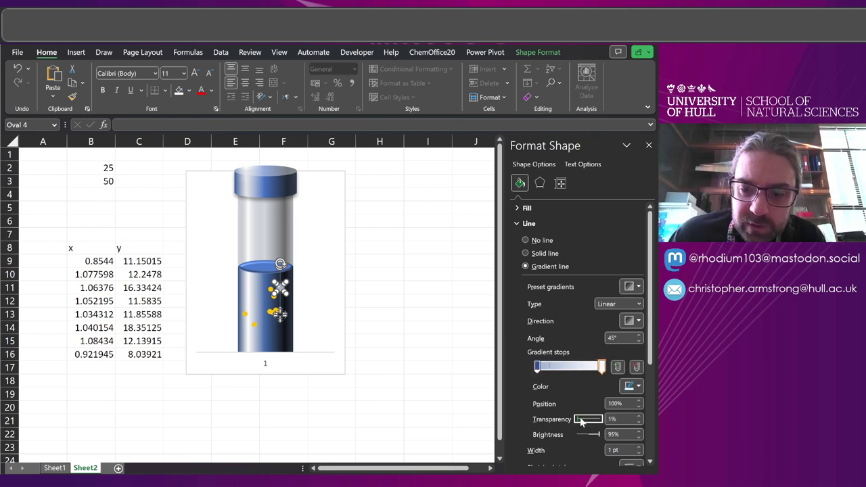
pyautogui.click(365, 288)
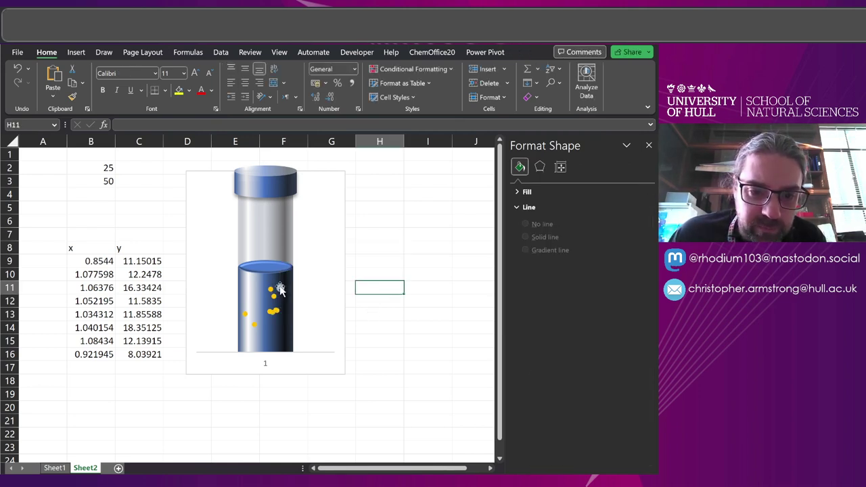
pyautogui.click(279, 315)
pyautogui.click(284, 315)
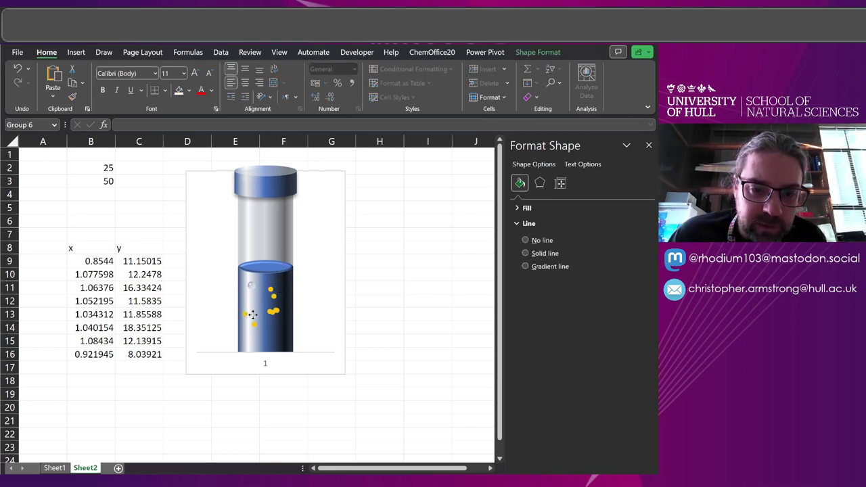
pyautogui.click(287, 313)
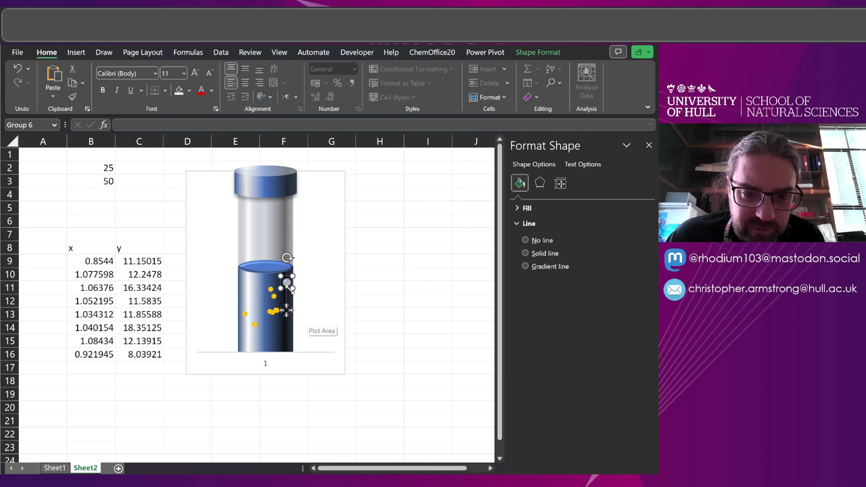
# Select the chart's bubbles series so its points take the bubble image.
pyautogui.click(287, 309)
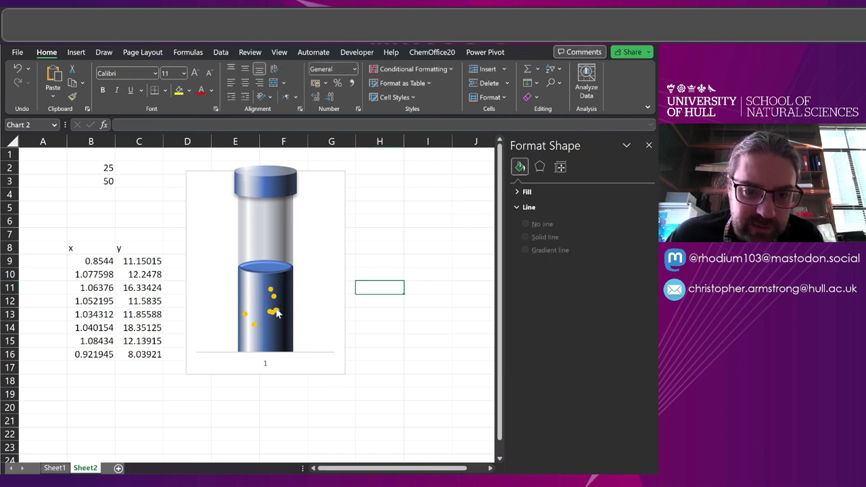
pyautogui.click(280, 313)
pyautogui.click(391, 292)
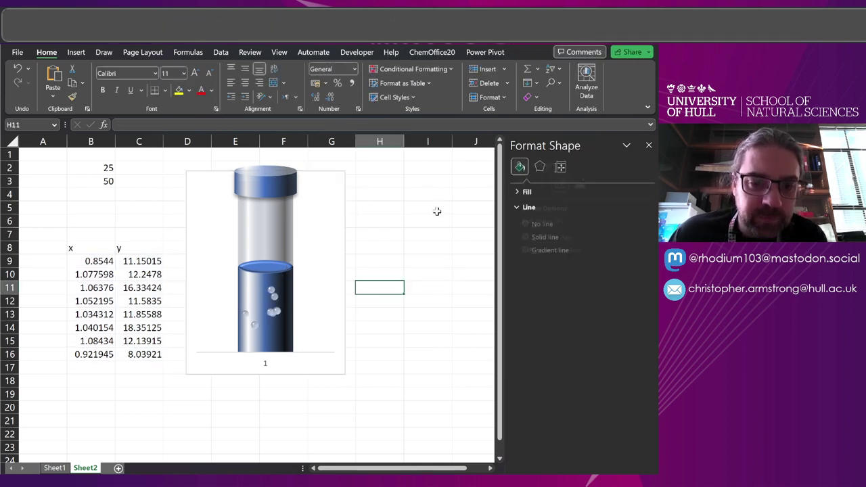
# Enter 10, then 50, in cell B2 so the blue liquid fills the tube.
pyautogui.click(91, 166)
pyautogui.write('10')
pyautogui.press('Return')
pyautogui.click(99, 166)
pyautogui.write('50')
pyautogui.press('Return')
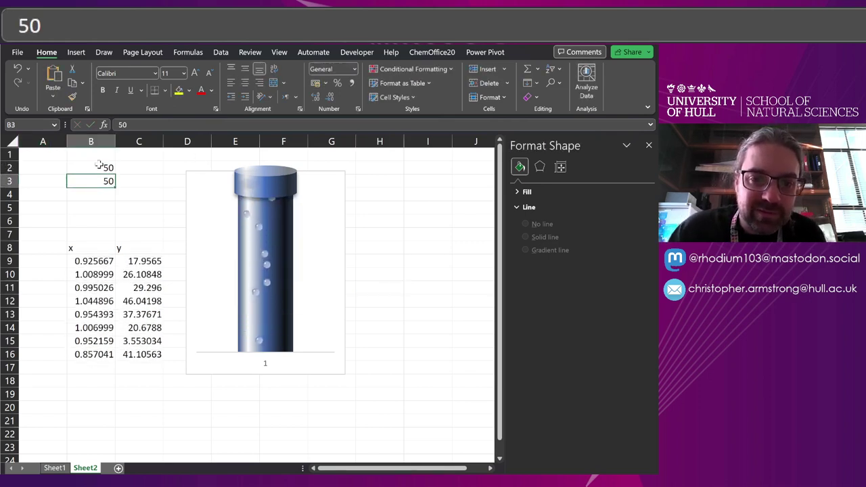
pyautogui.click(99, 166)
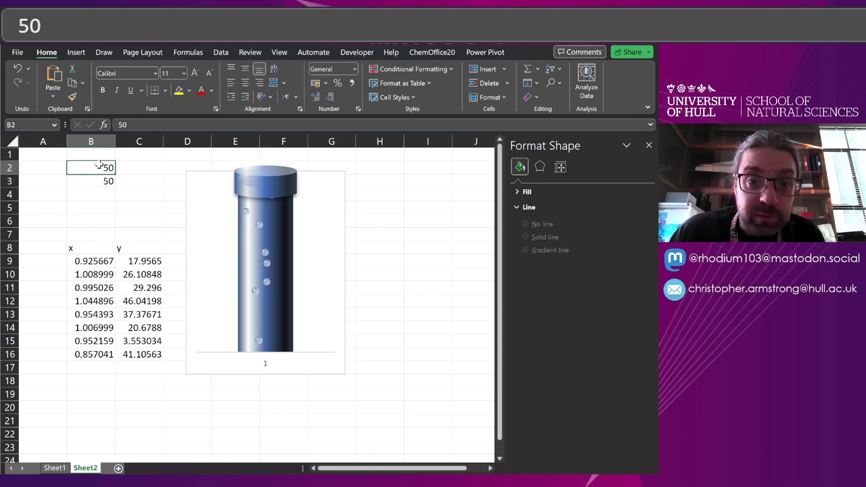
pyautogui.click(350, 207)
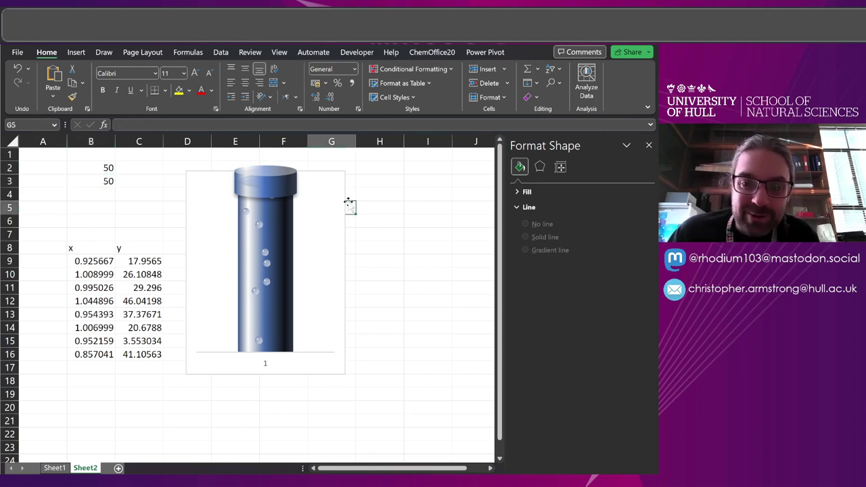